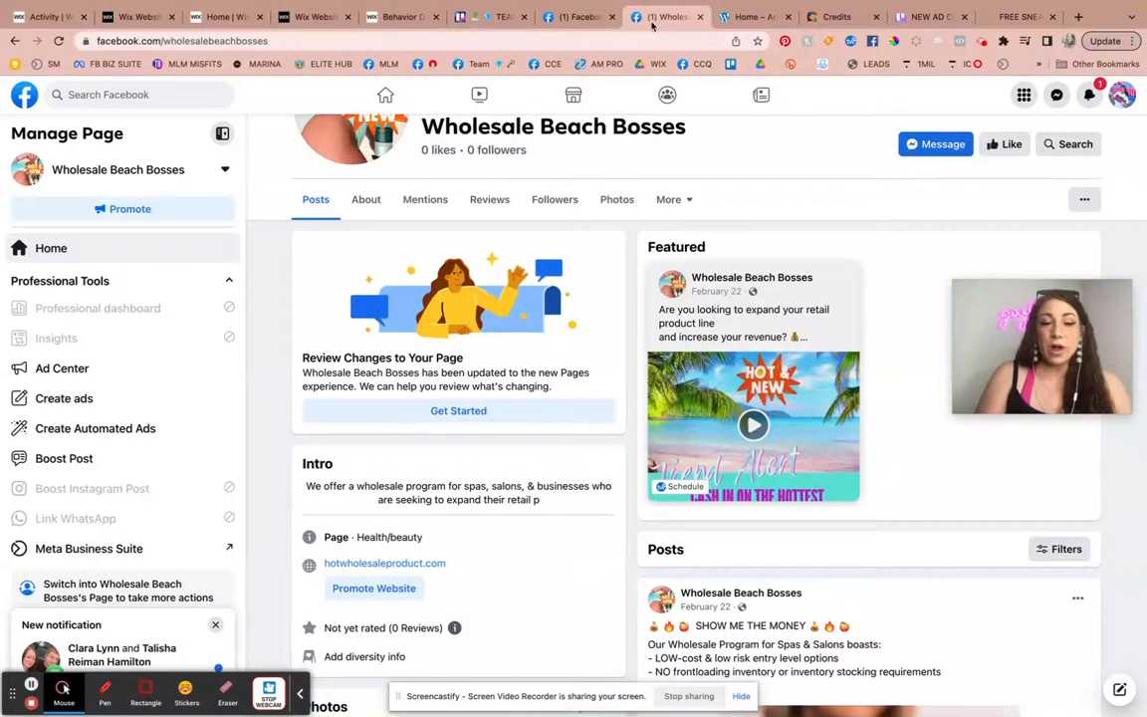
Dismiss the notification and open the boost setup for the page's "SHOW ME THE MONEY" post.
click(215, 625)
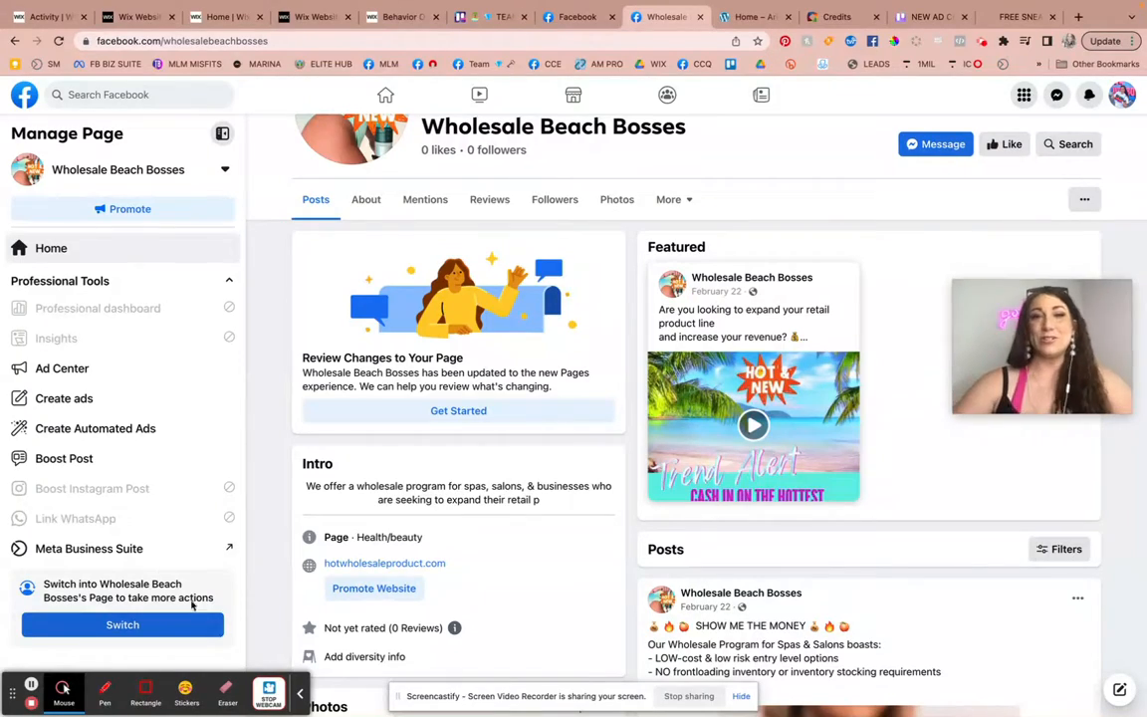
scroll(813, 479, down, 4)
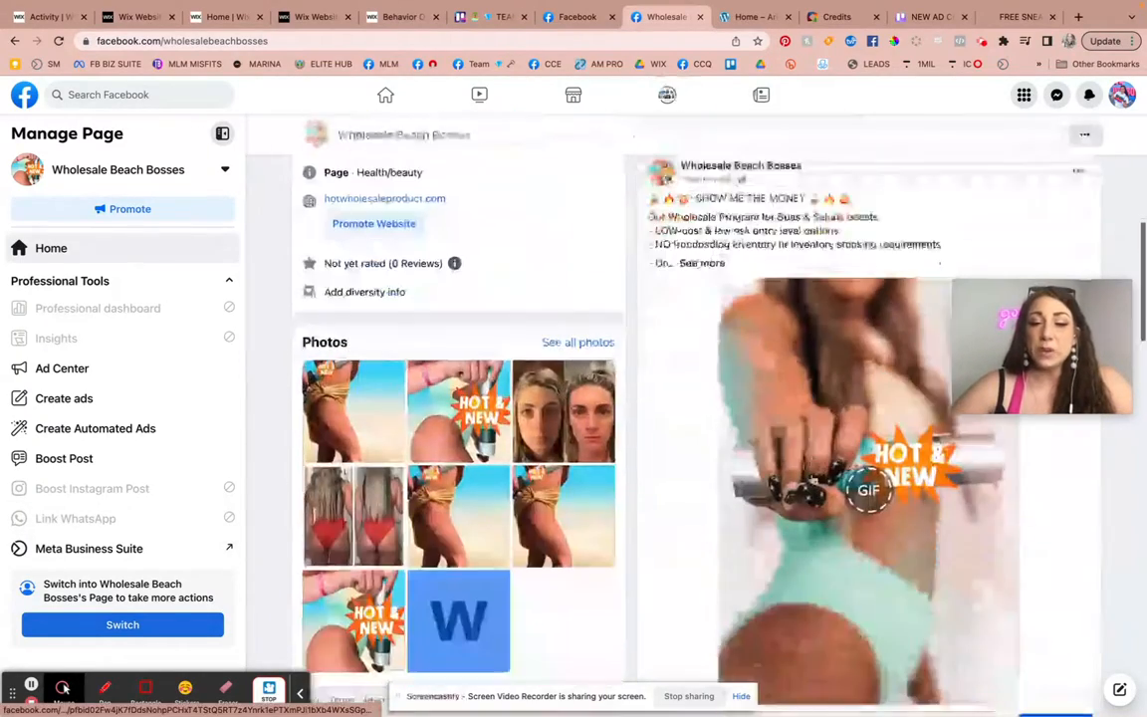
scroll(812, 480, up, 3)
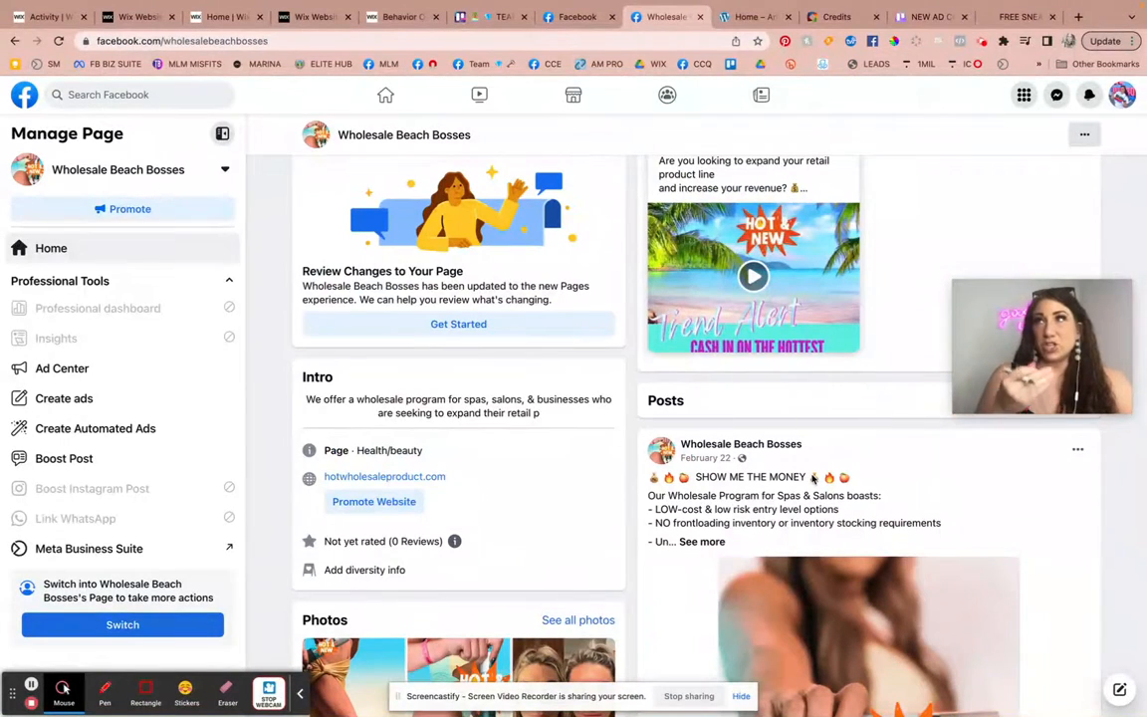
scroll(812, 480, down, 3)
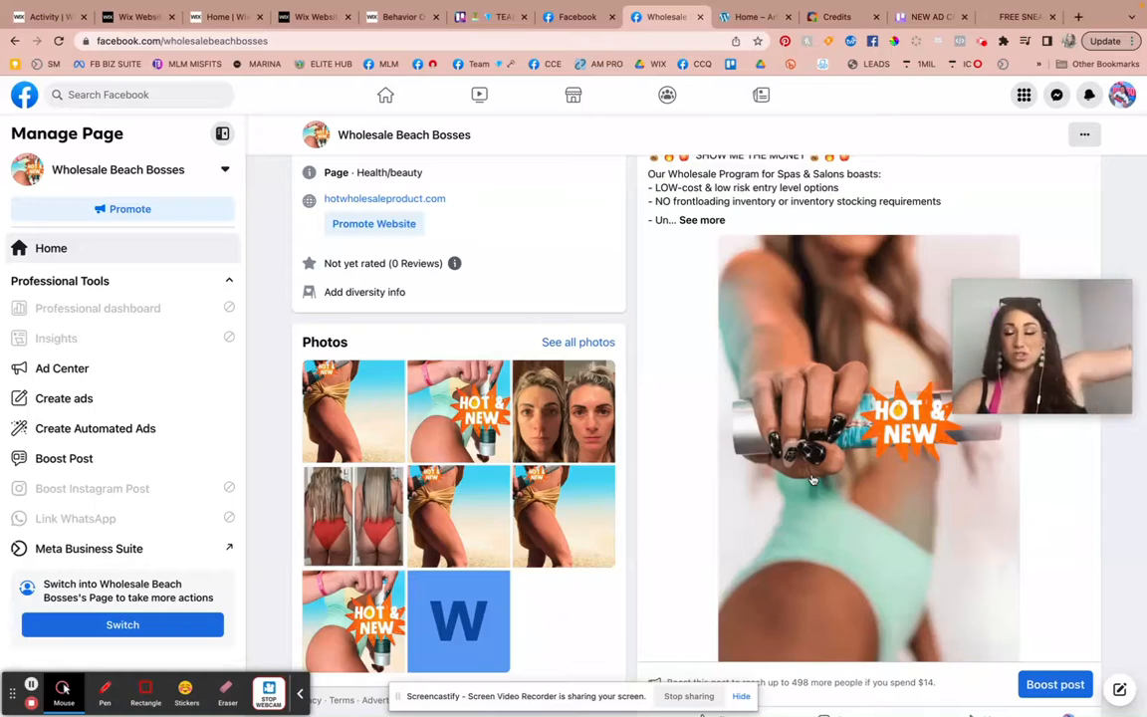
scroll(849, 314, up, 2)
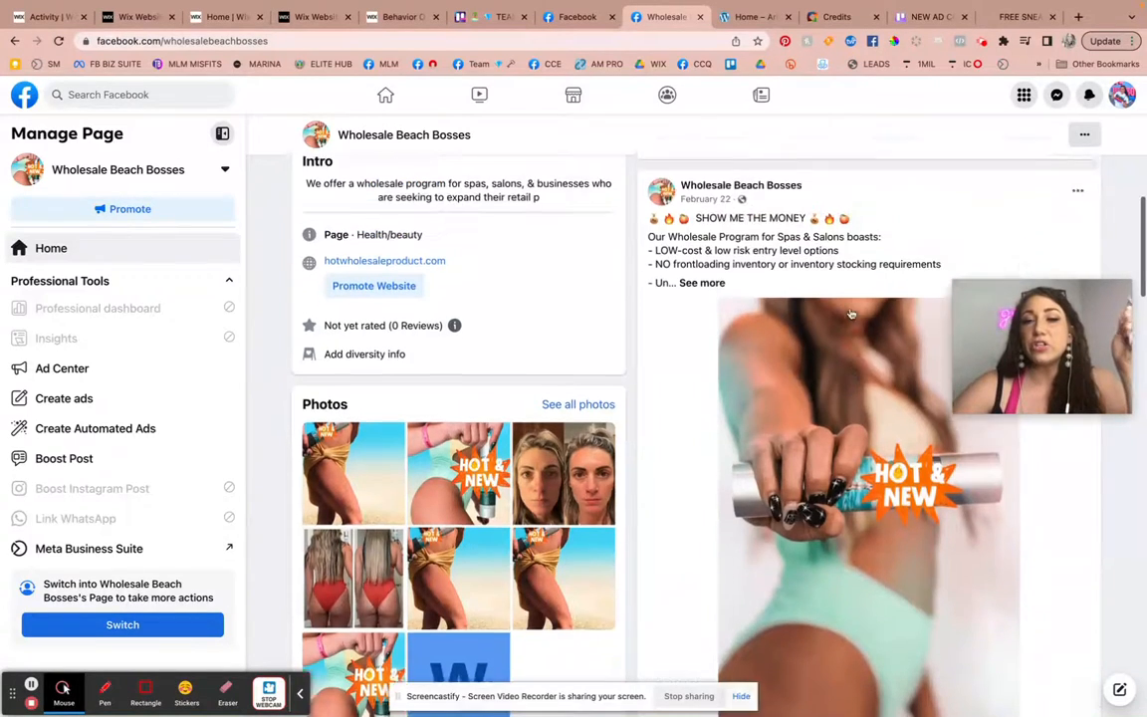
scroll(850, 315, down, 5)
scroll(851, 315, up, 5)
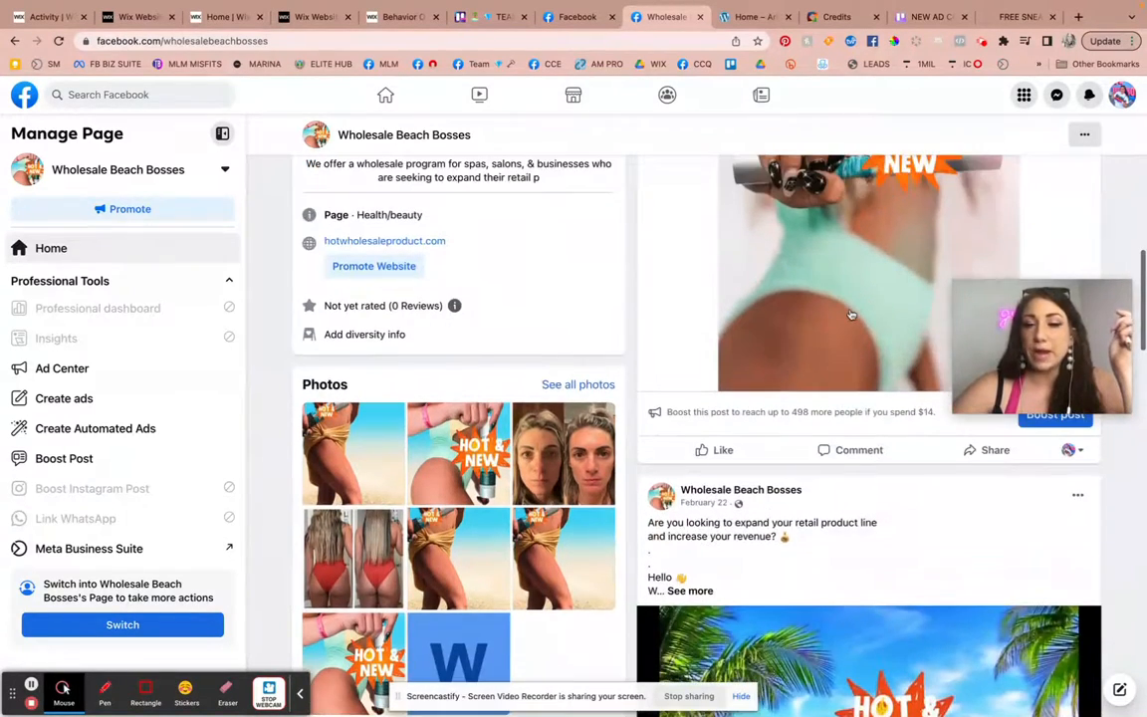
scroll(735, 519, down, 5)
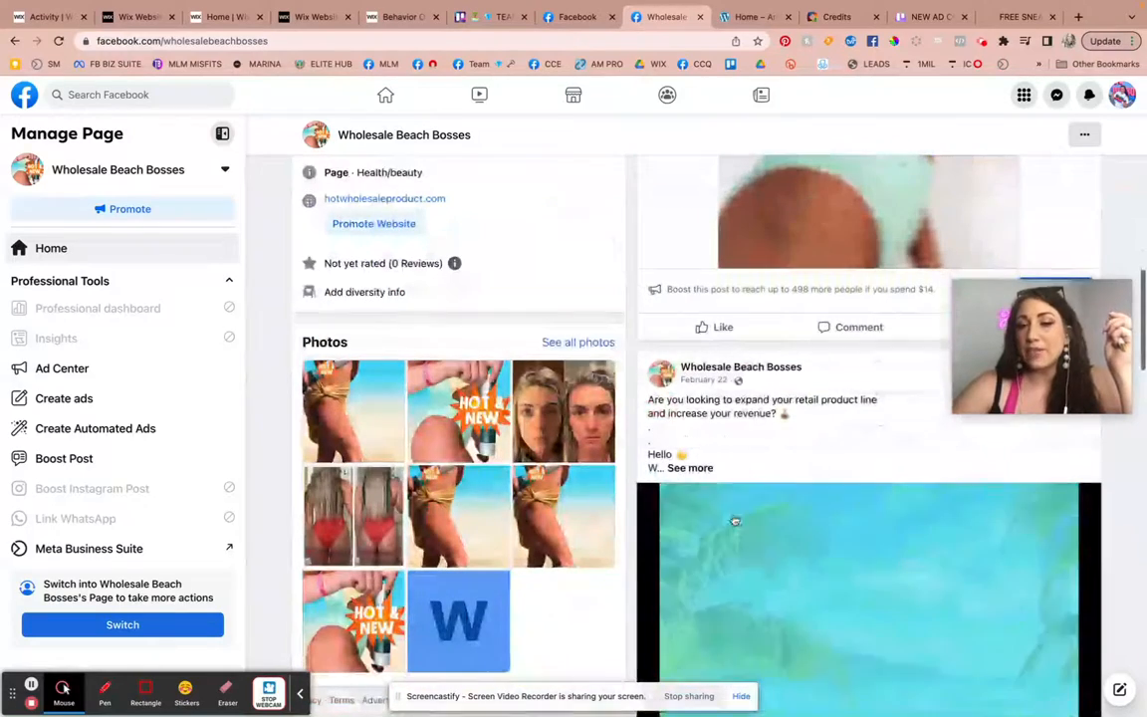
drag(1020, 375, 1012, 255)
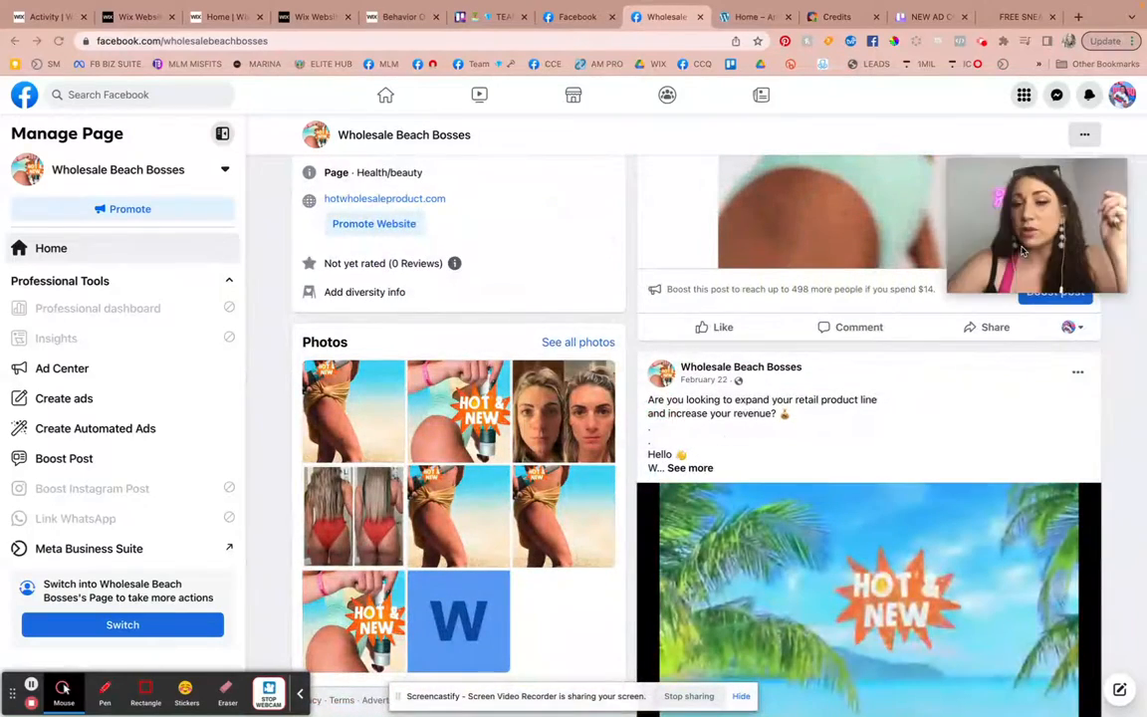
click(1053, 305)
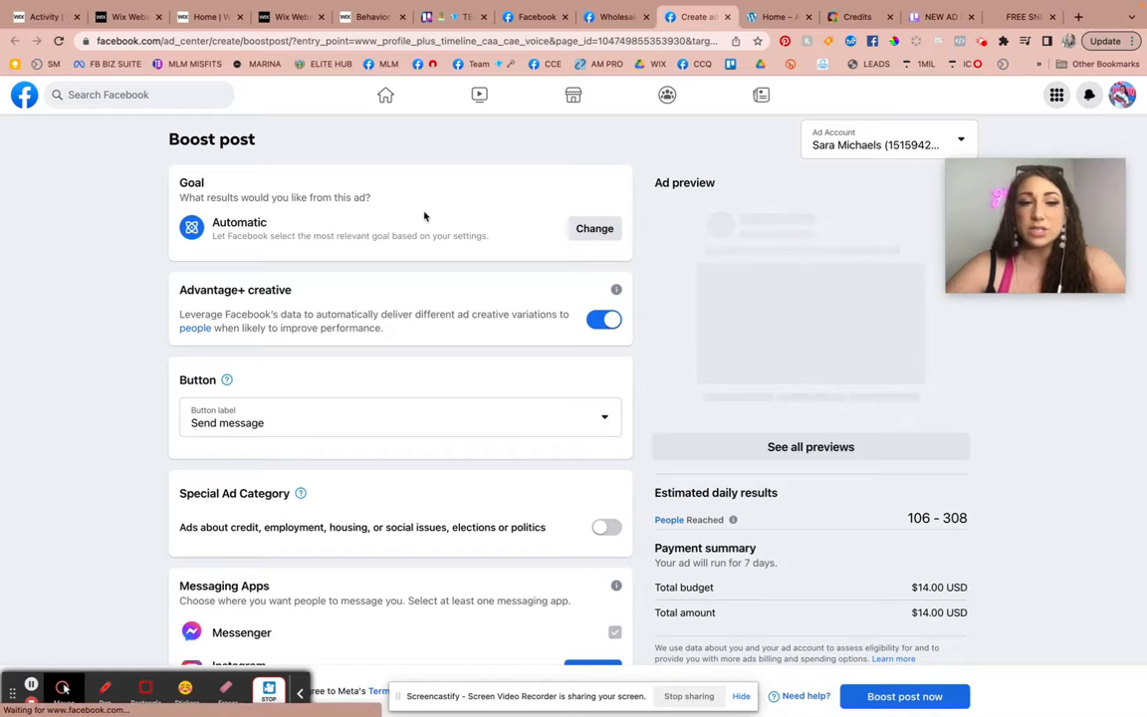
Change the ad goal to "Get more video views" and save it.
click(594, 232)
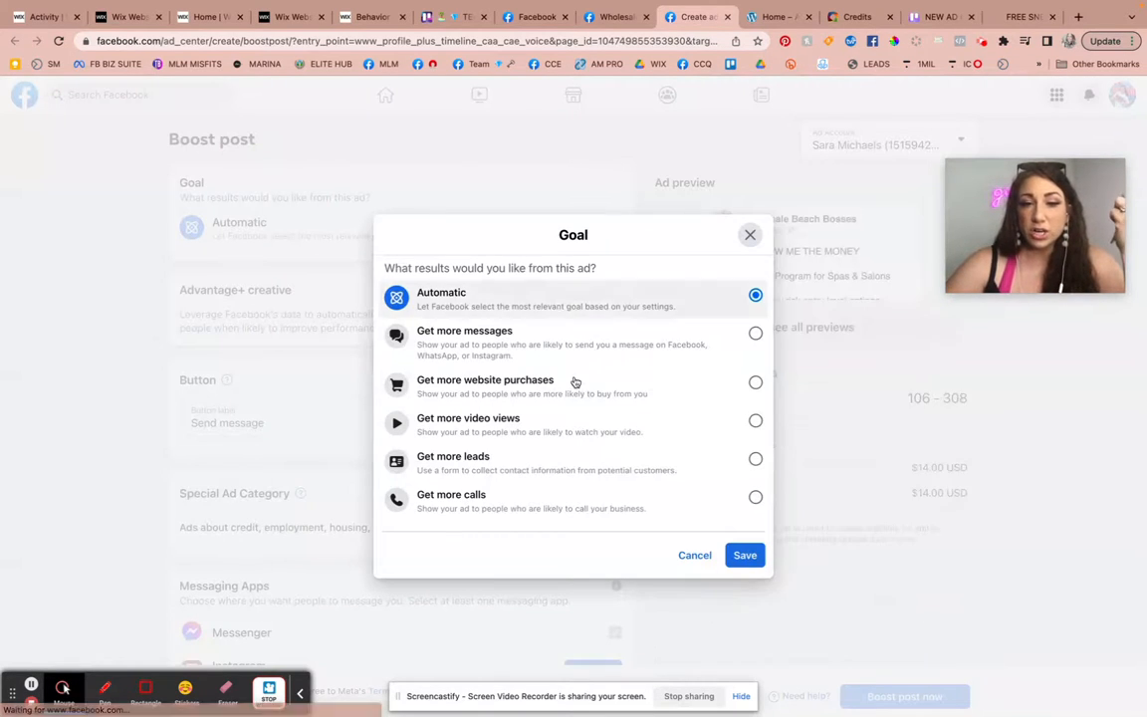
click(755, 421)
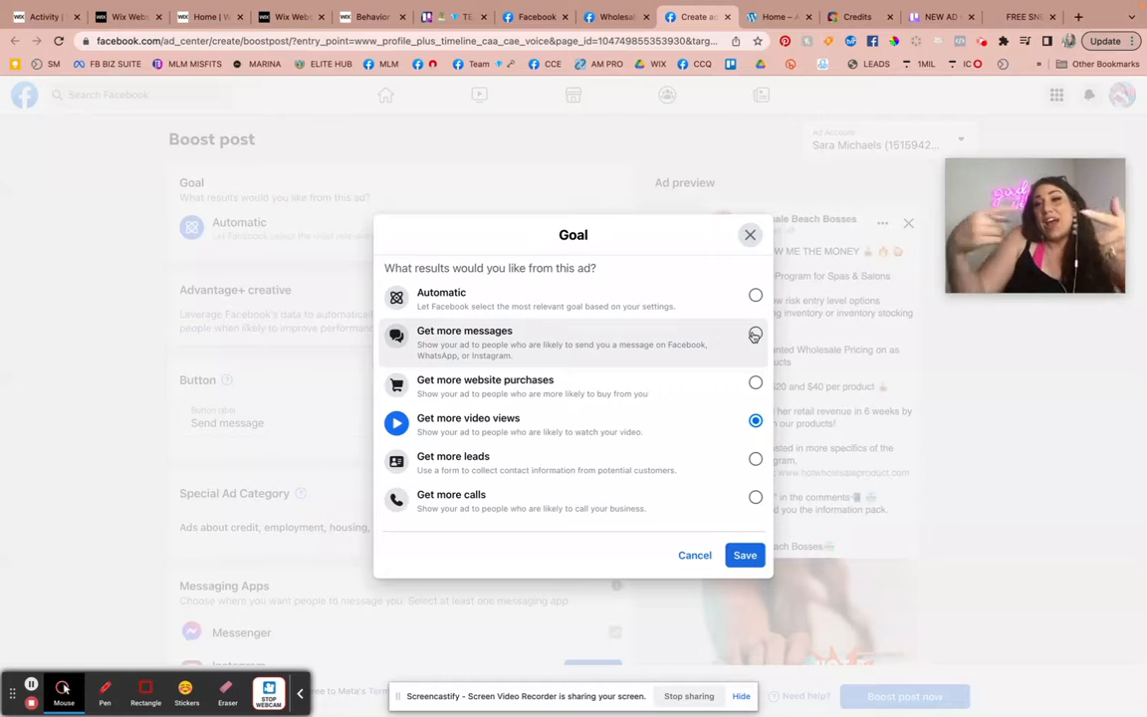
click(755, 385)
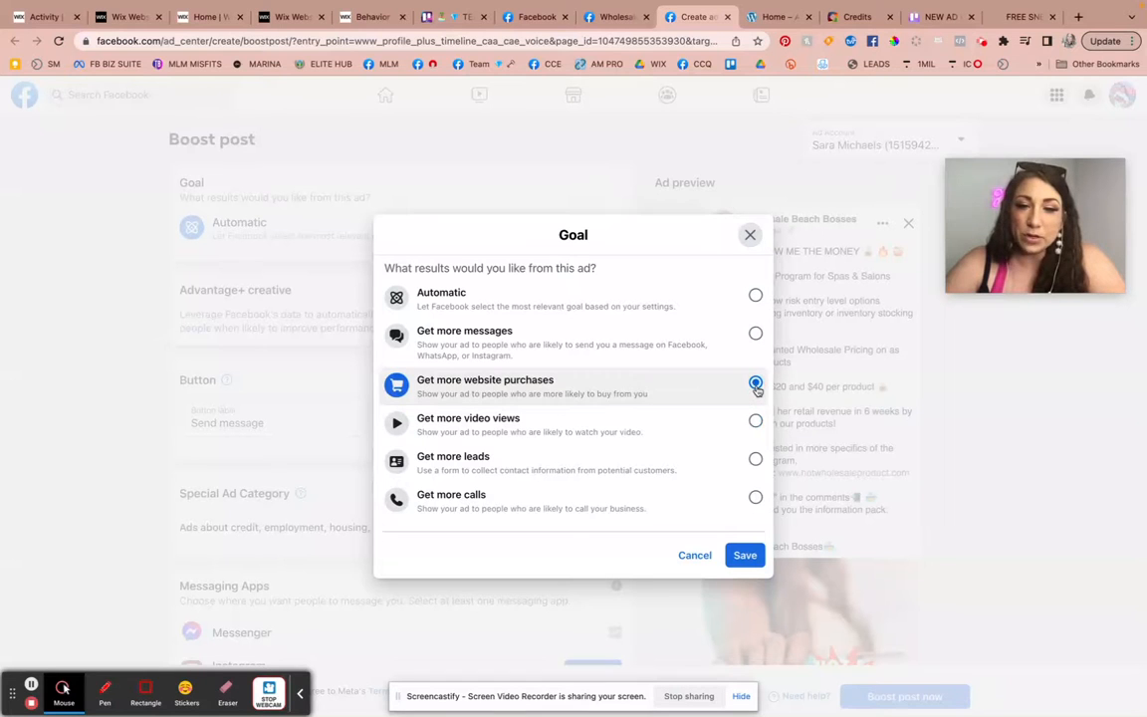
click(756, 421)
click(746, 558)
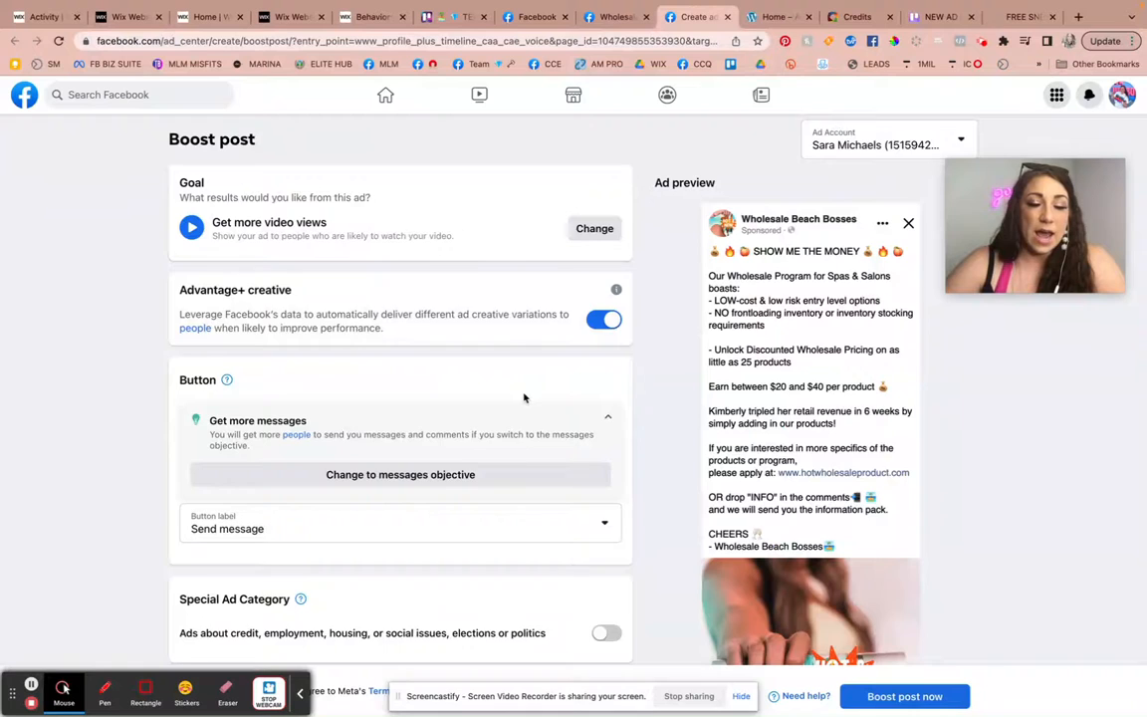
Collapse the "Get more messages" suggestion and set the ad's button label to "No button".
scroll(524, 398, down, 2)
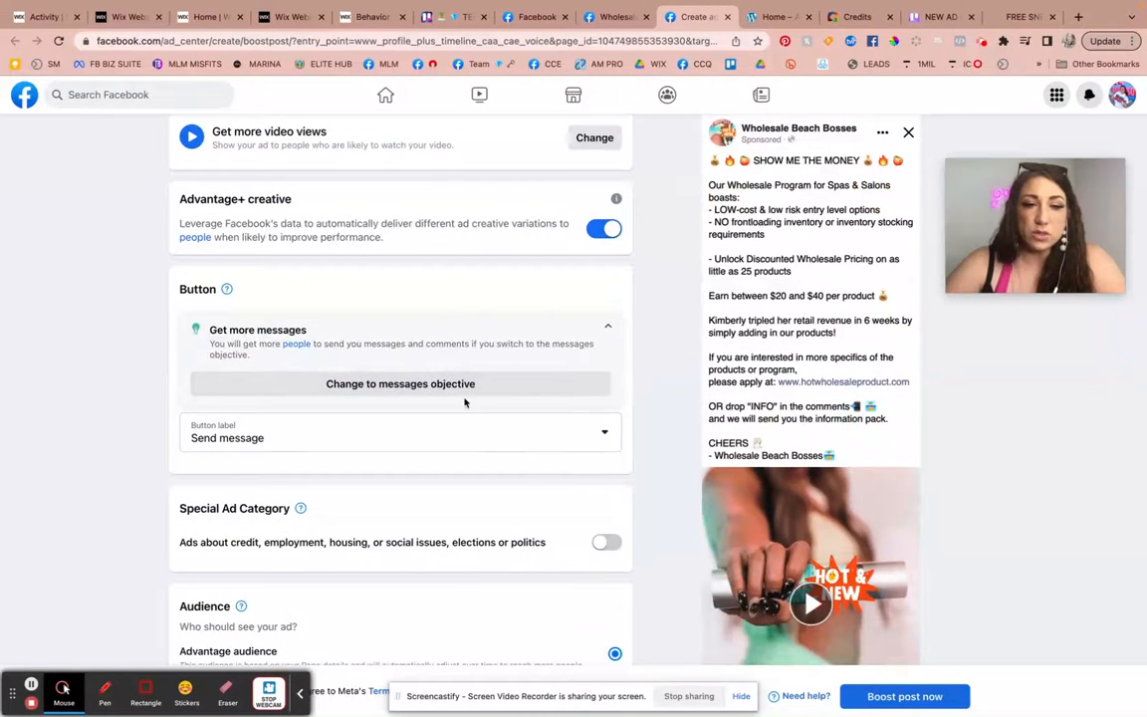
click(552, 329)
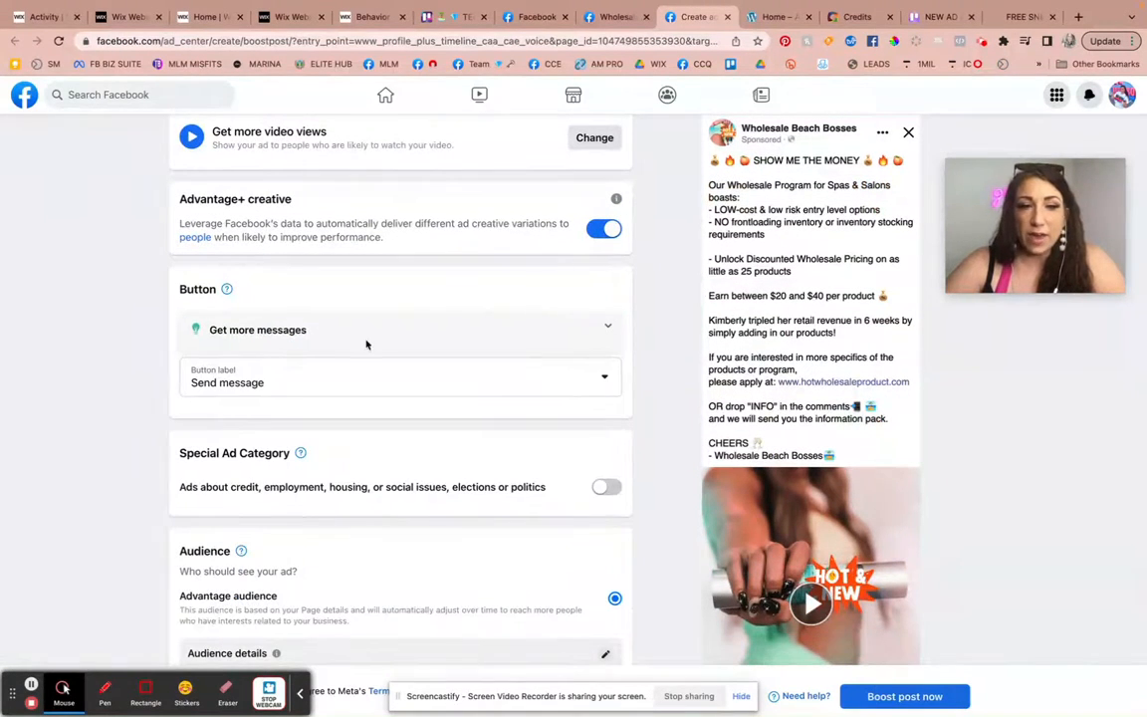
click(282, 398)
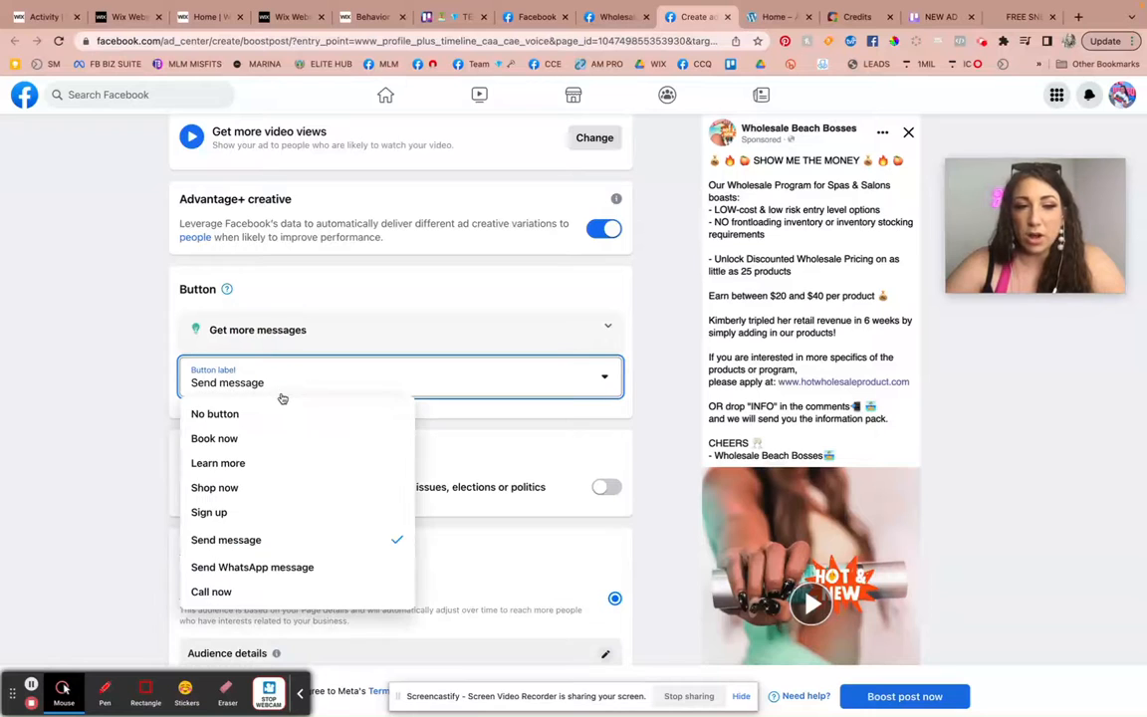
click(265, 416)
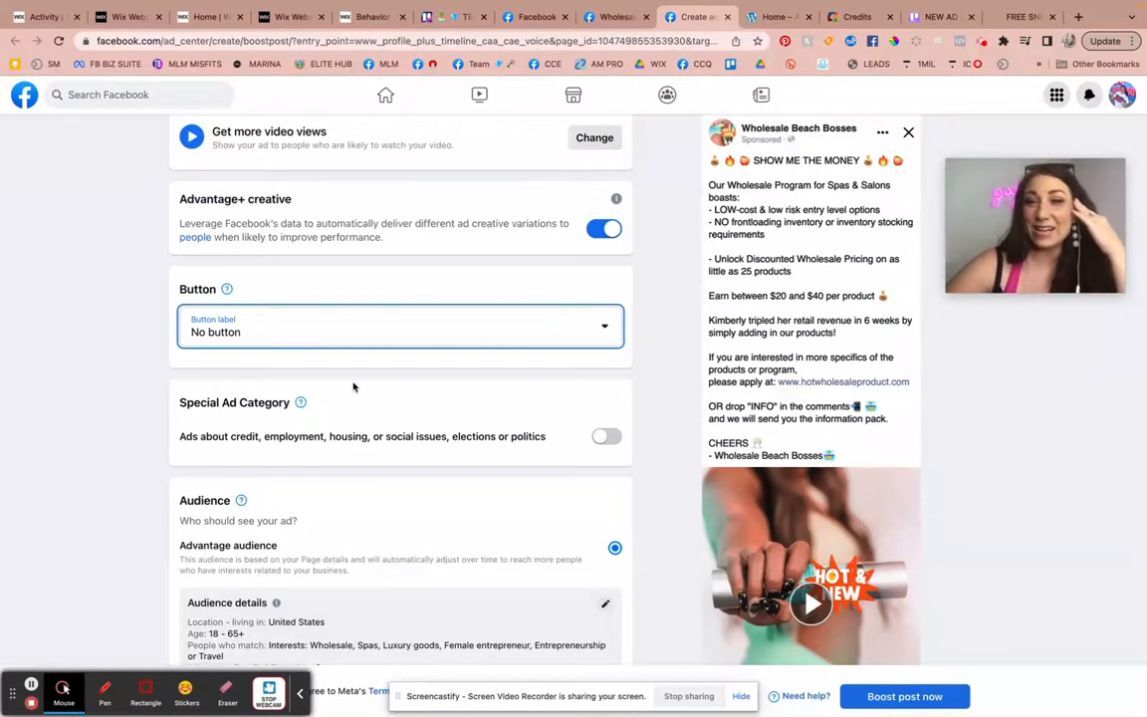
scroll(355, 395, down, 1)
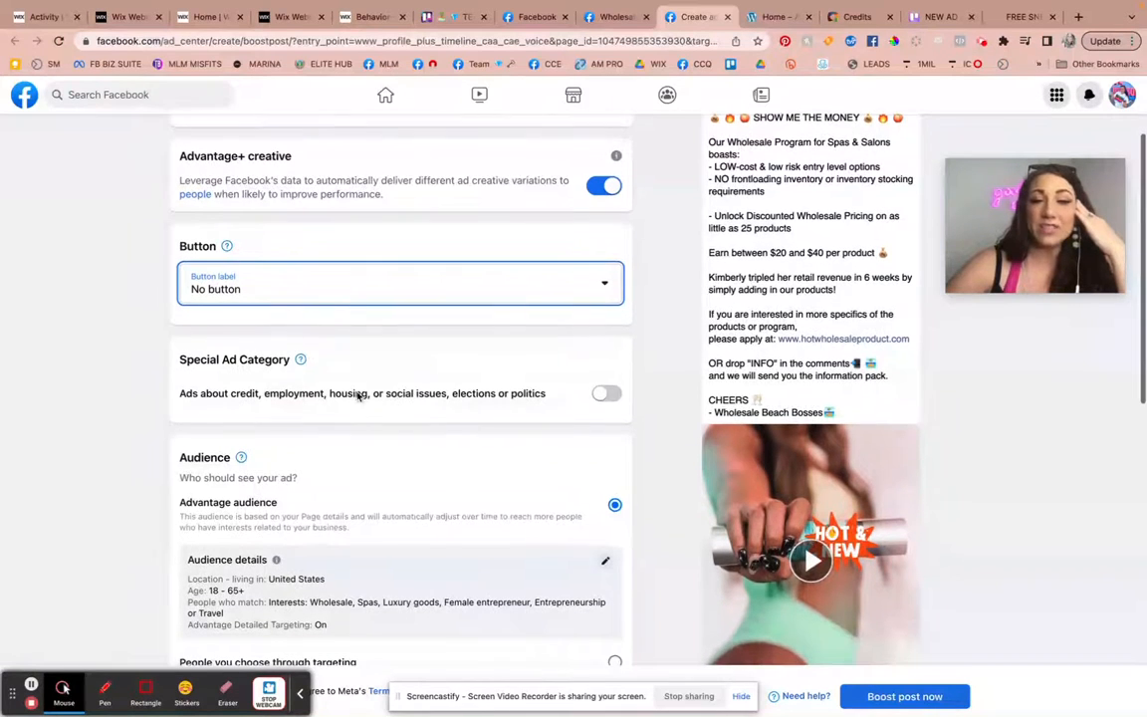
click(358, 271)
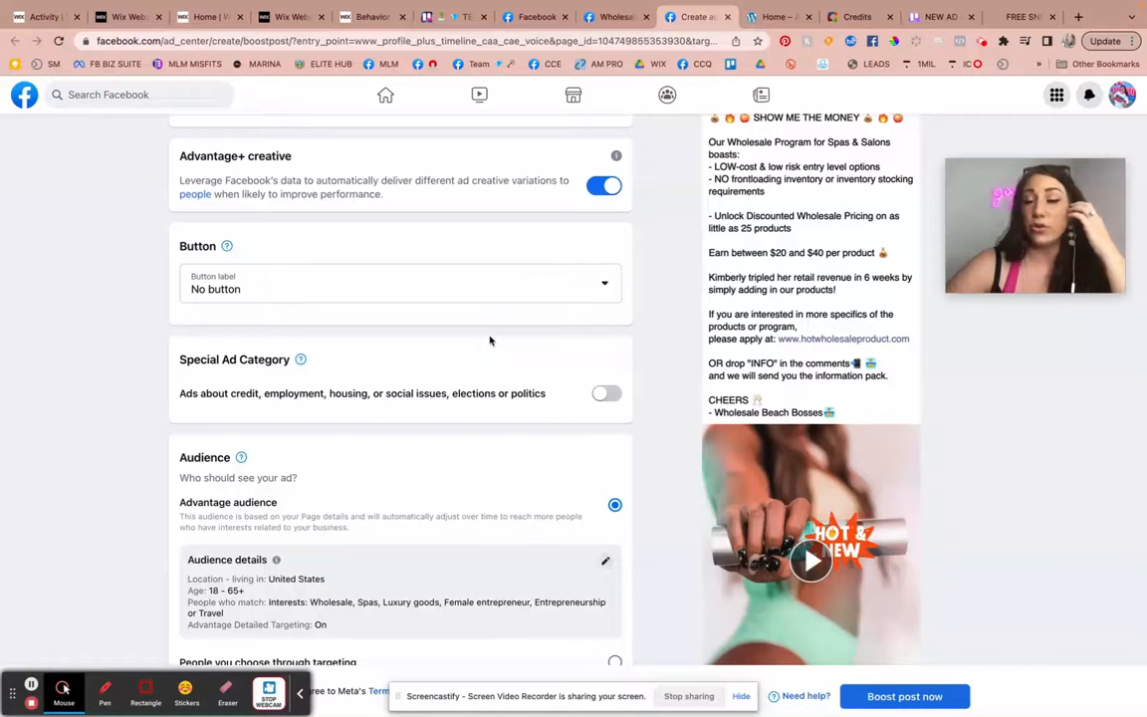
Try to limit the Advantage audience to women aged 25 to 50.
scroll(490, 343, down, 3)
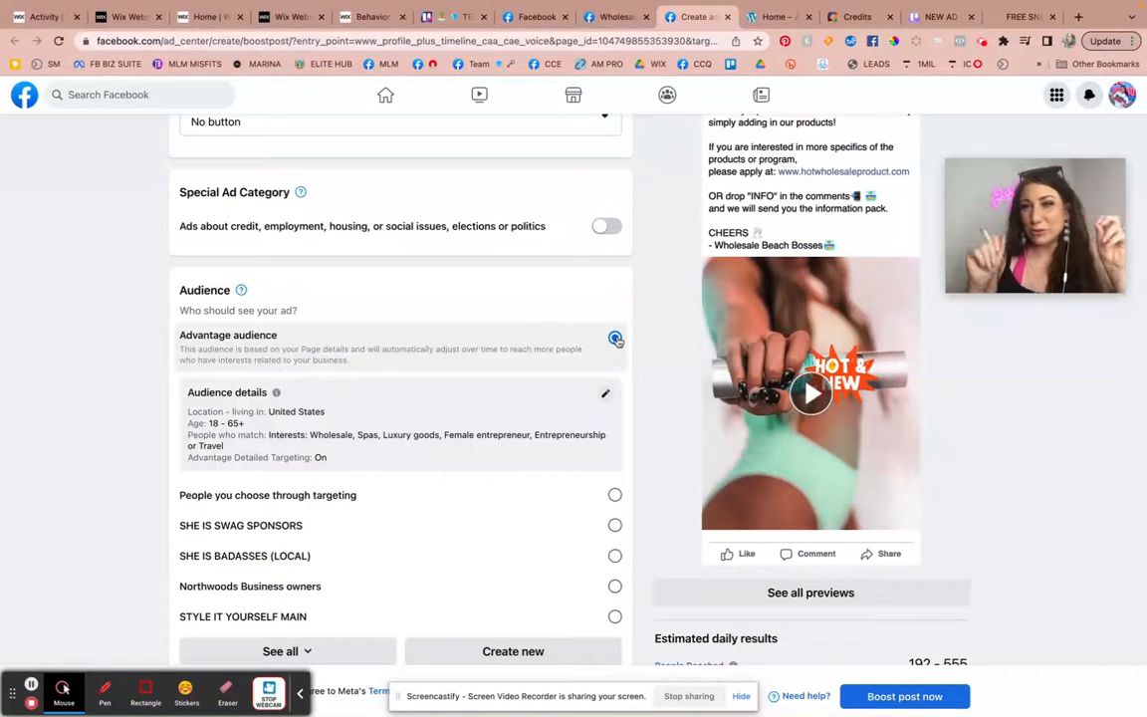
click(604, 394)
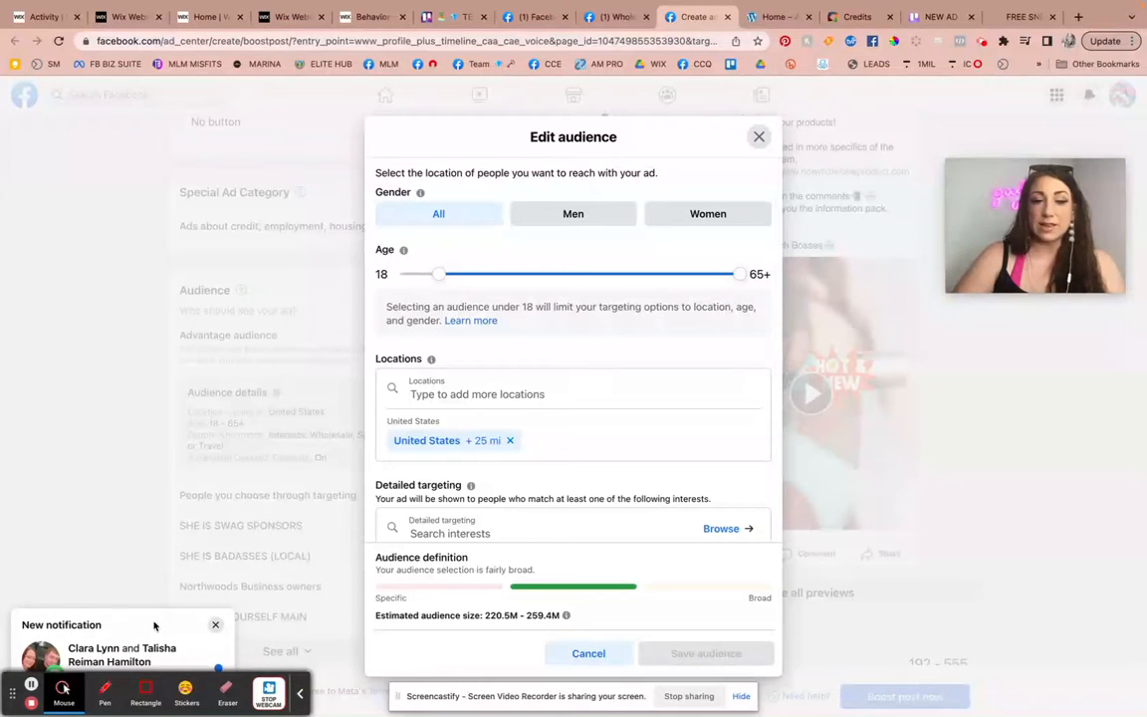
click(215, 625)
drag(438, 275, 481, 280)
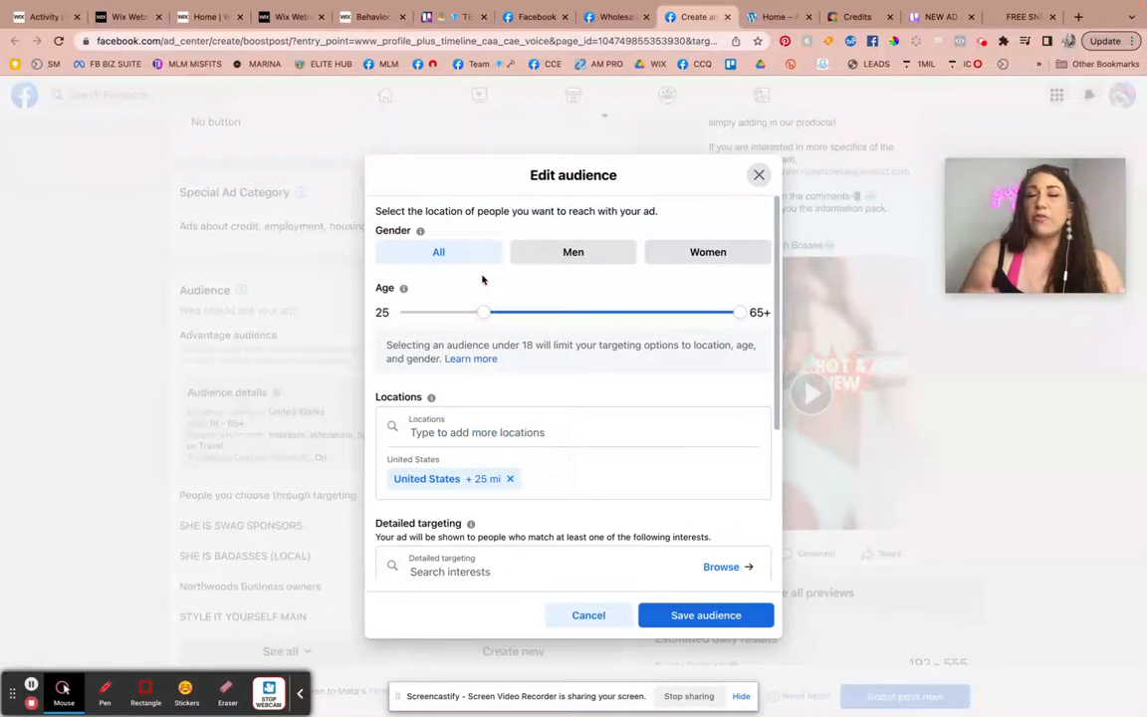
click(481, 278)
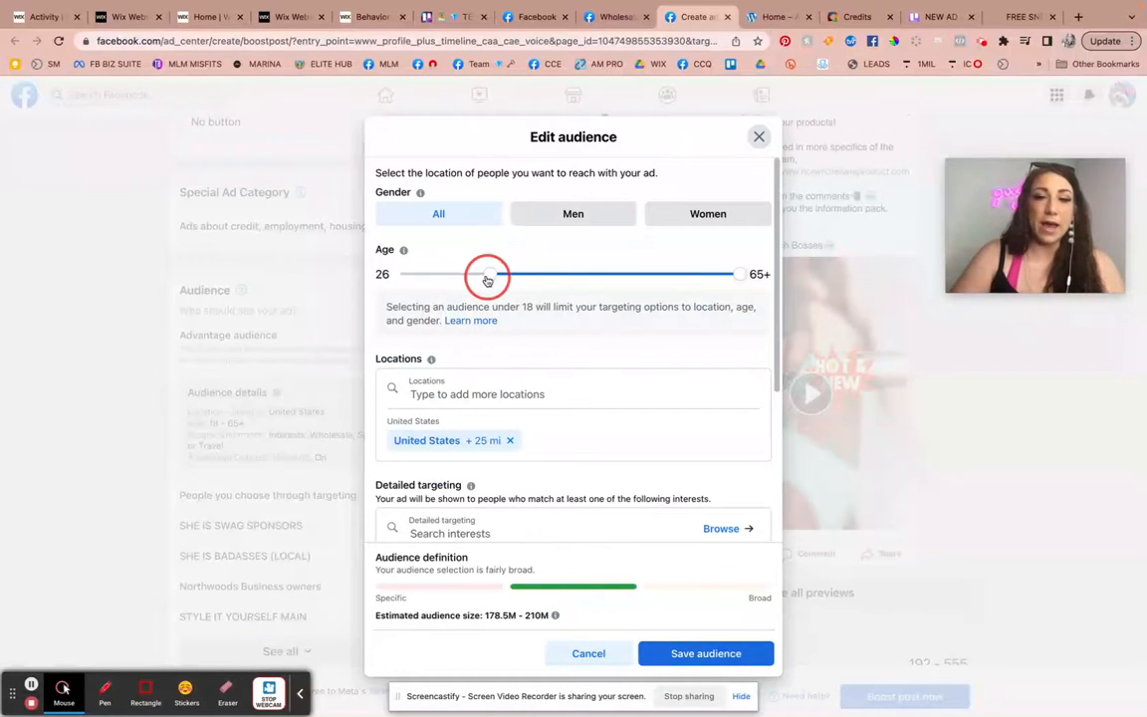
drag(737, 275, 650, 282)
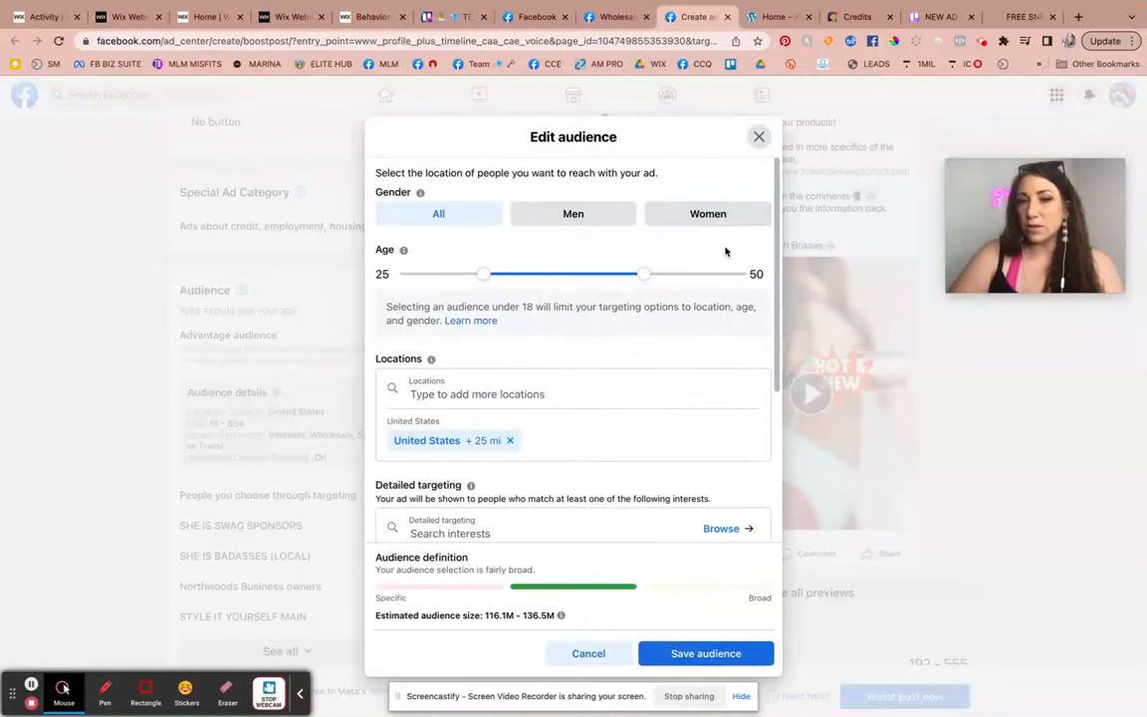
click(714, 224)
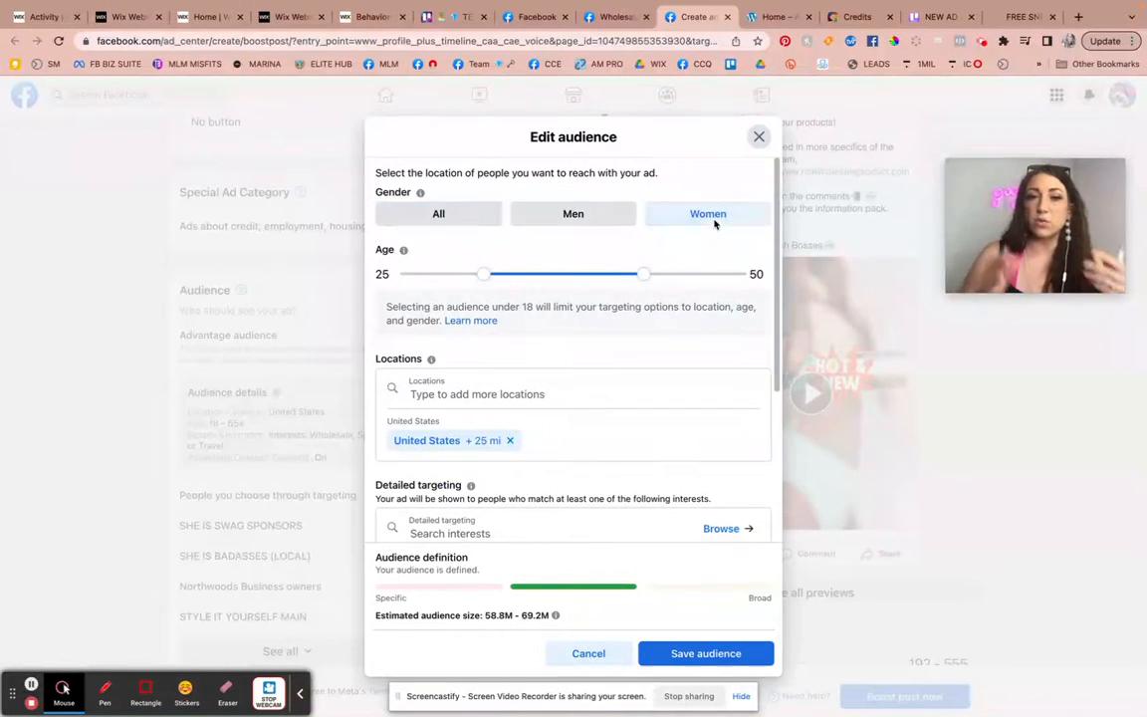
Examine the audience's locations and detailed targeting interests, and discard the audience edits.
click(523, 387)
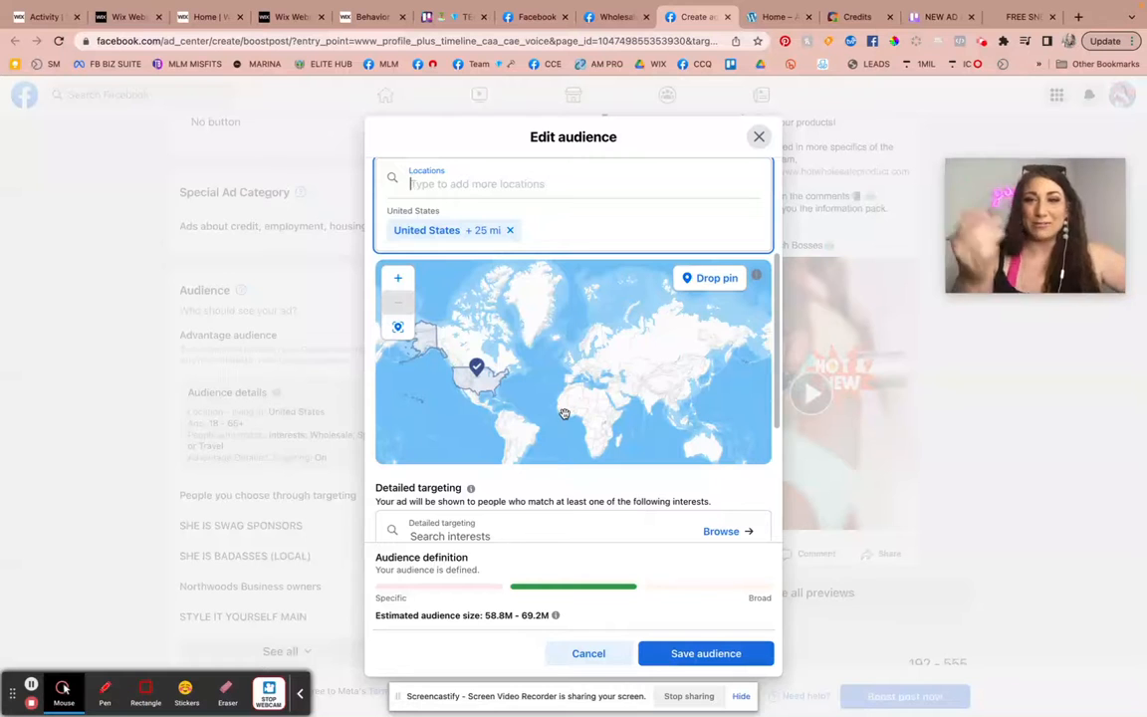
scroll(504, 510, down, 3)
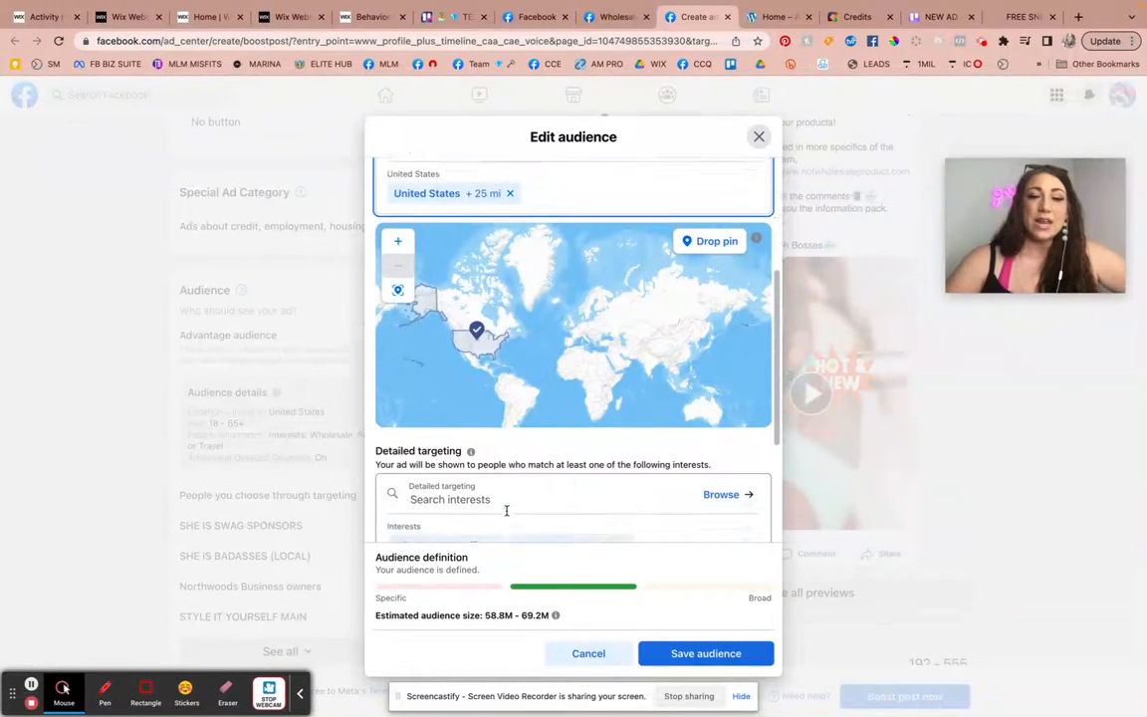
click(475, 402)
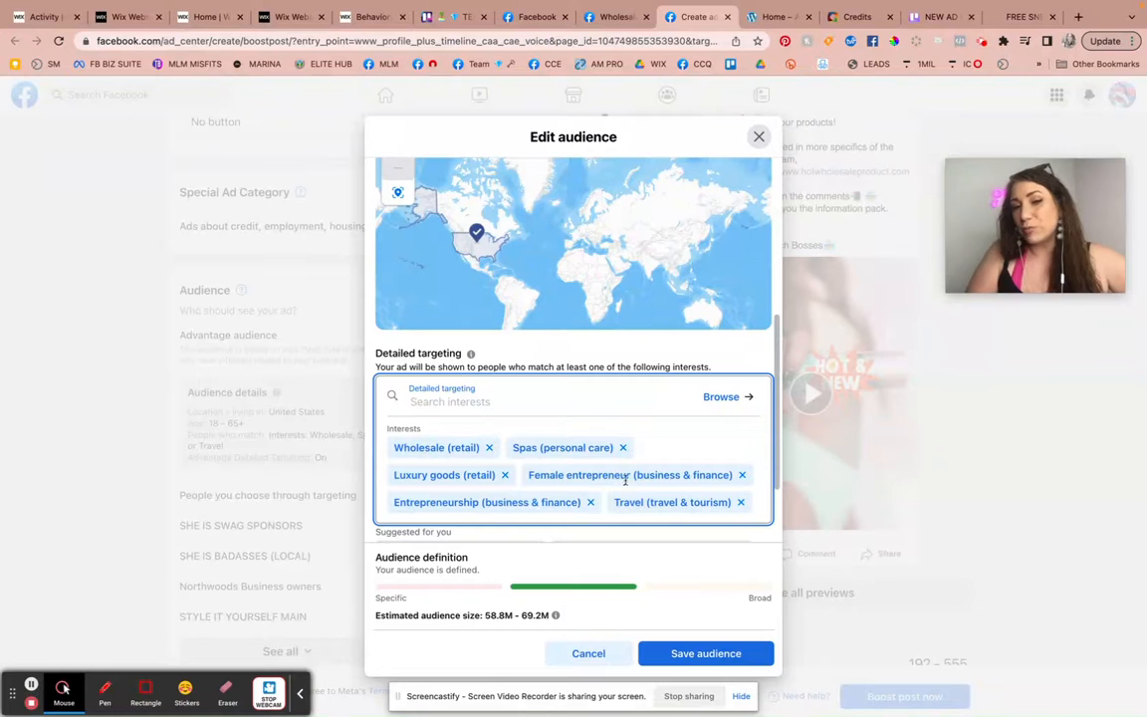
scroll(532, 488, down, 2)
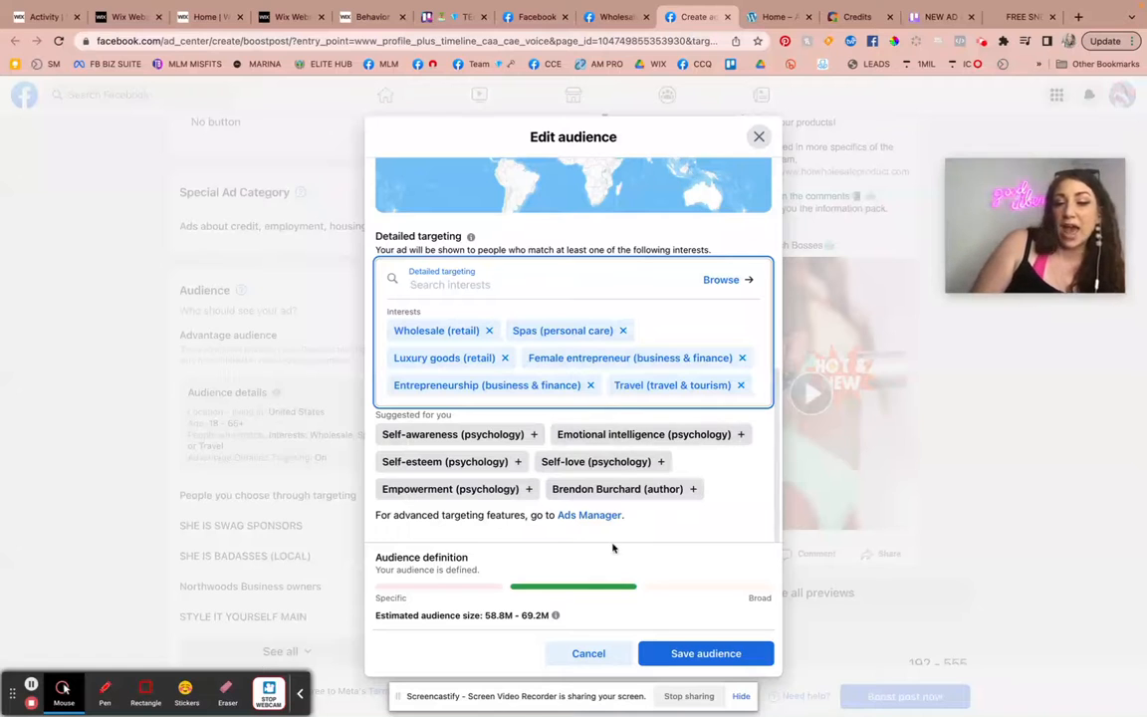
click(759, 137)
click(702, 435)
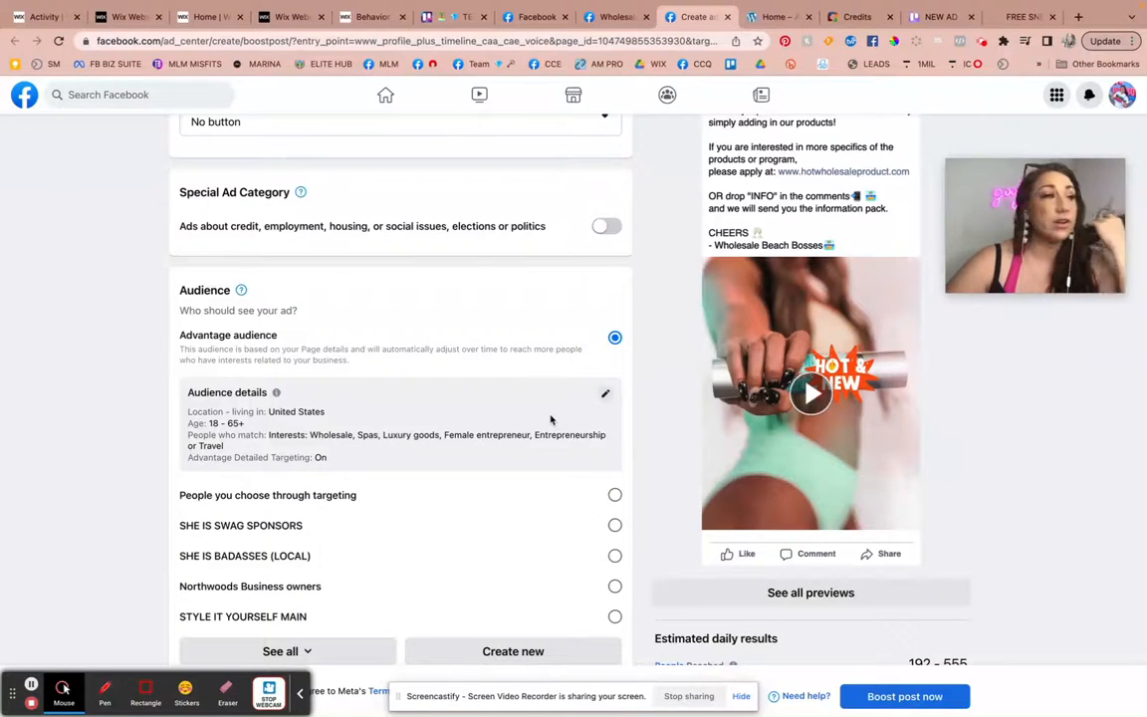
Examine the estimated daily people reached and video views alongside the ad's duration, total budget and payment summary.
scroll(550, 423, down, 5)
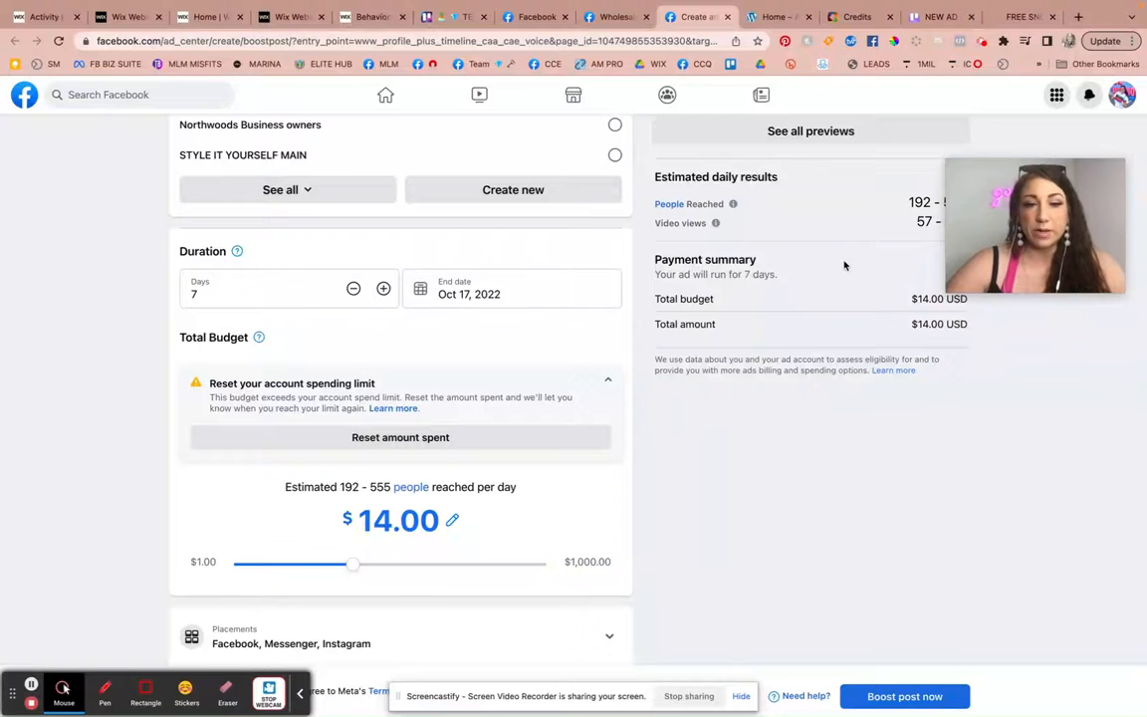
scroll(824, 302, up, 1)
scroll(824, 302, up, 1)
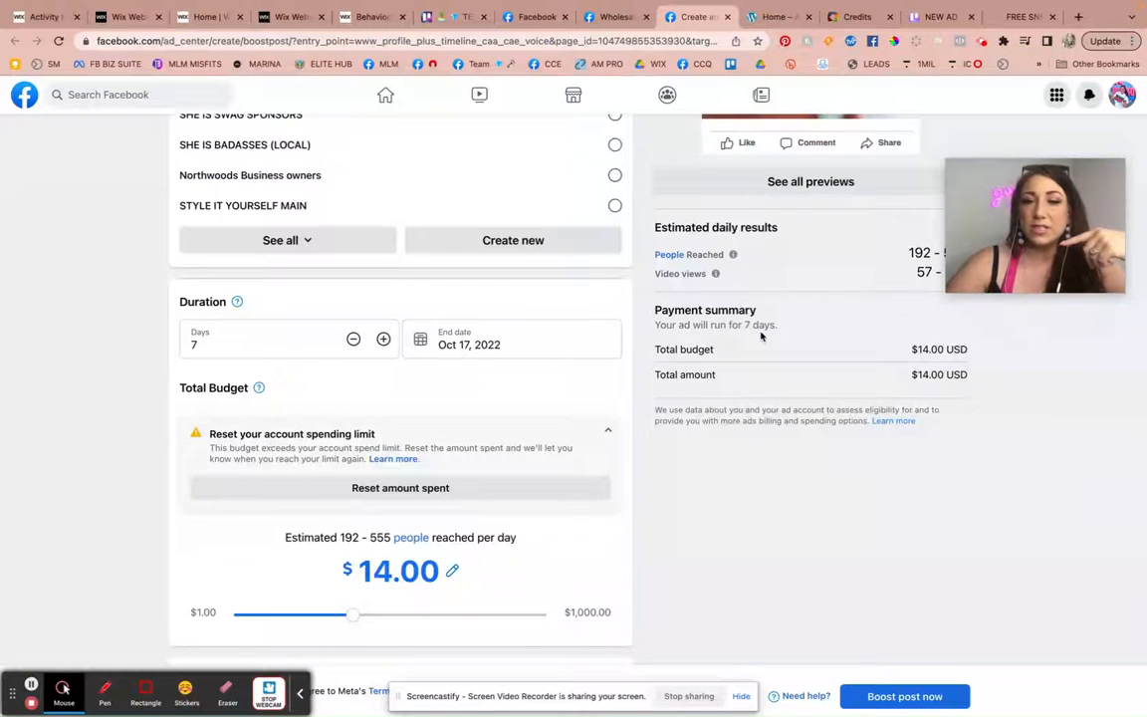
scroll(762, 335, up, 3)
click(923, 379)
drag(924, 379, 982, 378)
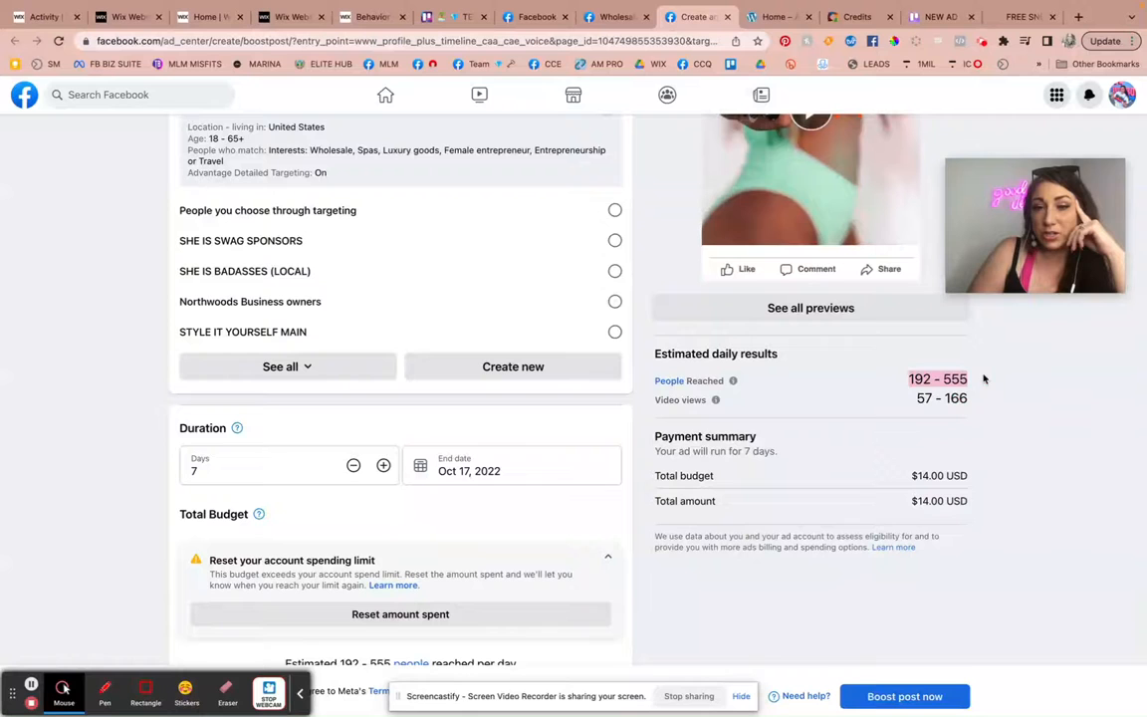
drag(918, 399, 1000, 402)
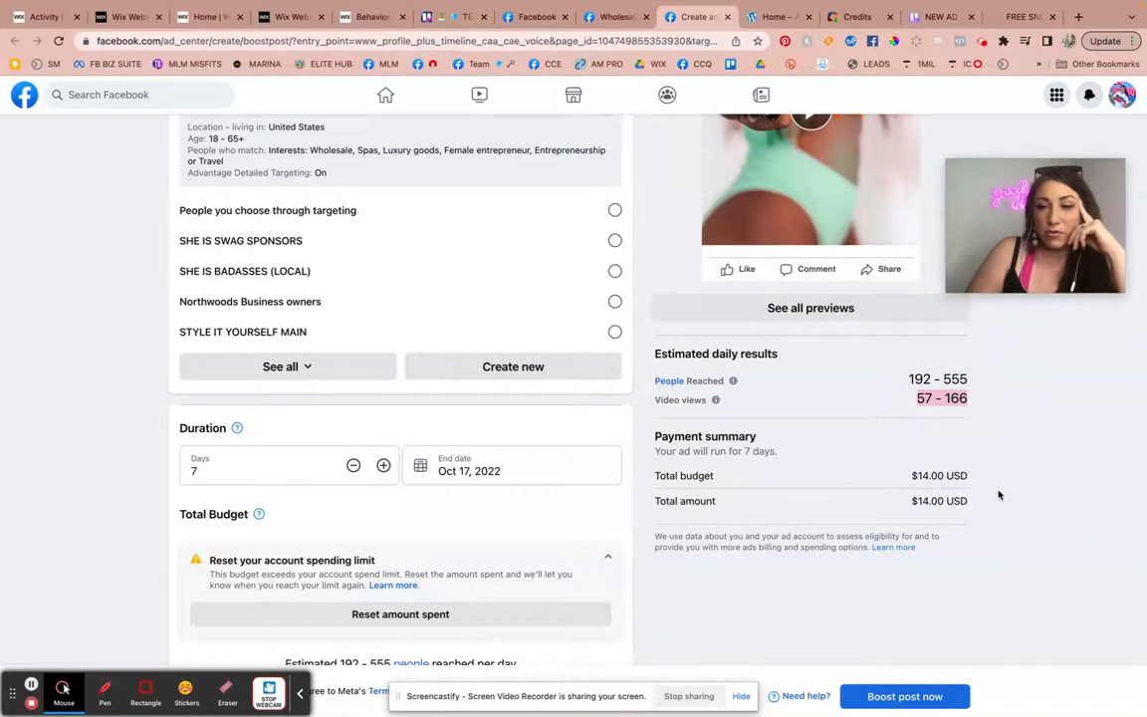
scroll(997, 495, down, 3)
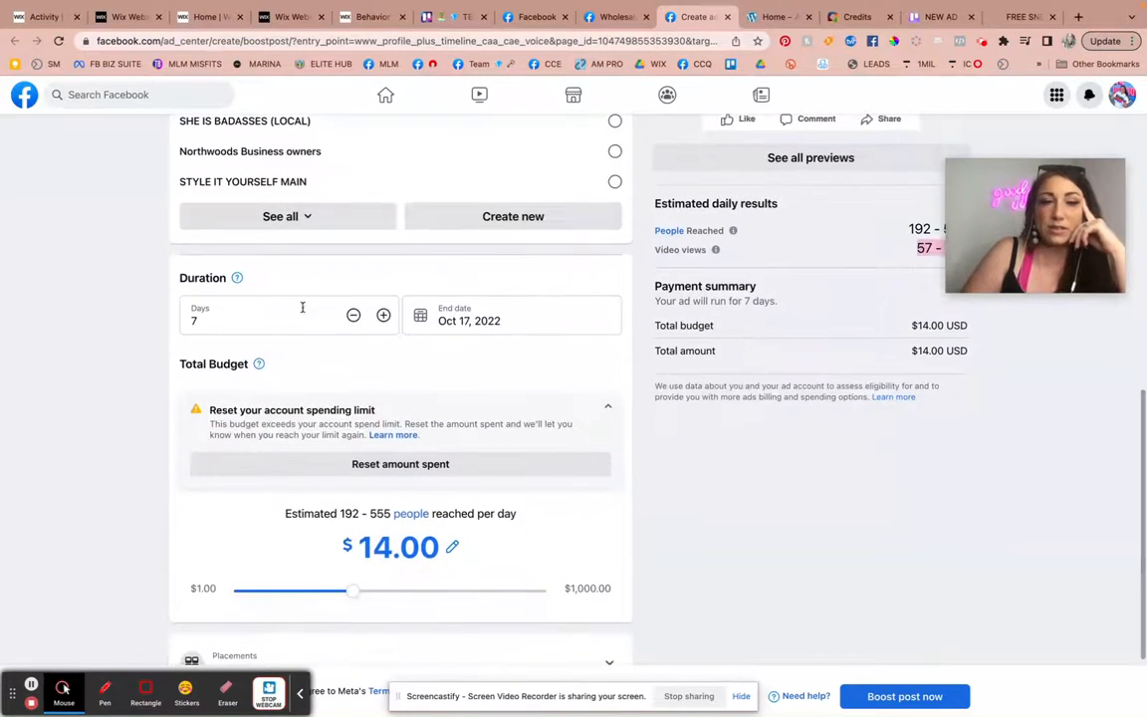
Extend the boosted post's duration to 12 days and set its total budget to $5.00.
click(384, 315)
click(384, 316)
click(384, 315)
click(384, 315)
click(384, 315)
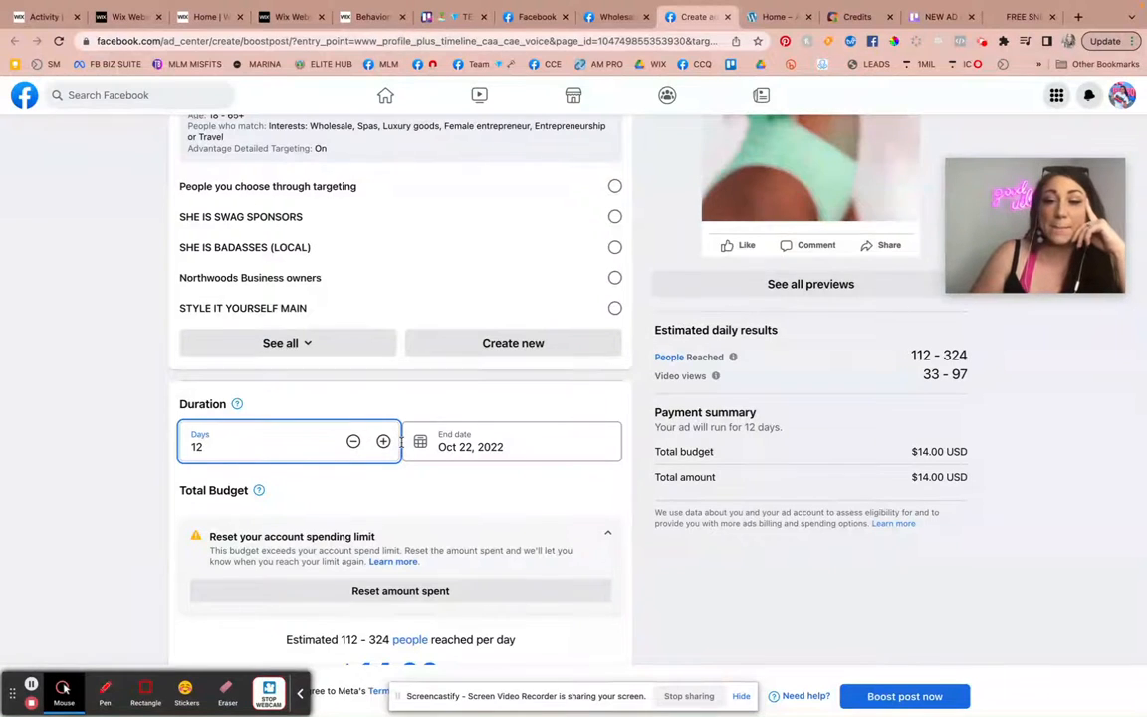
scroll(453, 518, down, 2)
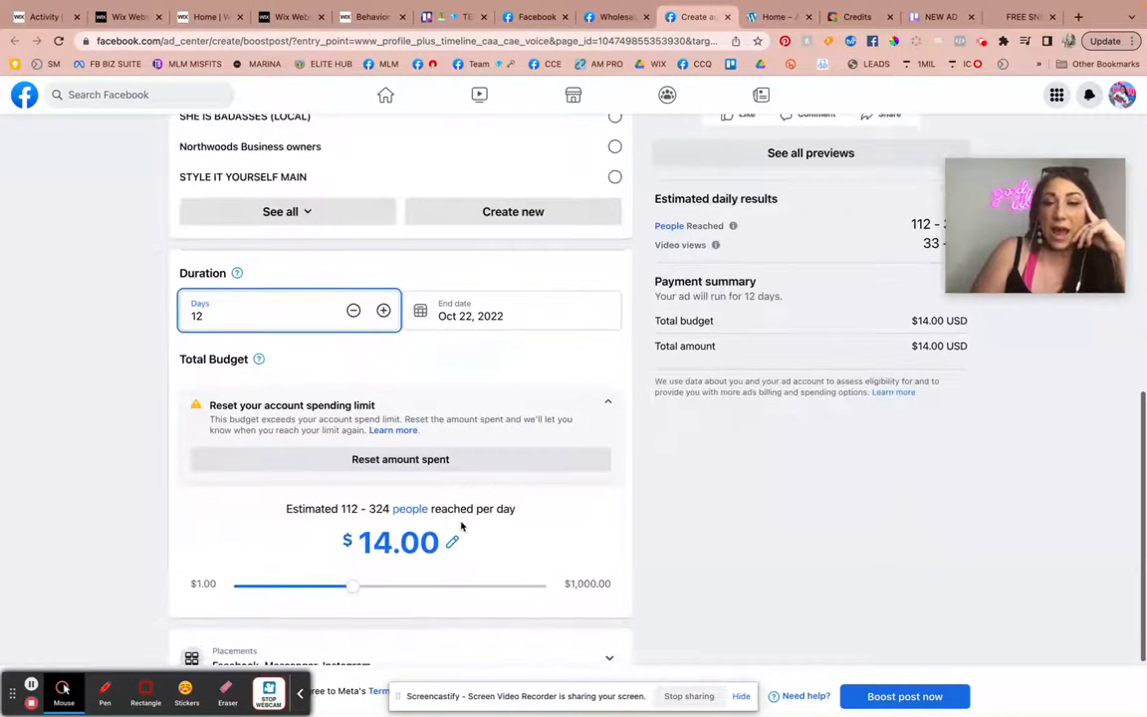
click(408, 588)
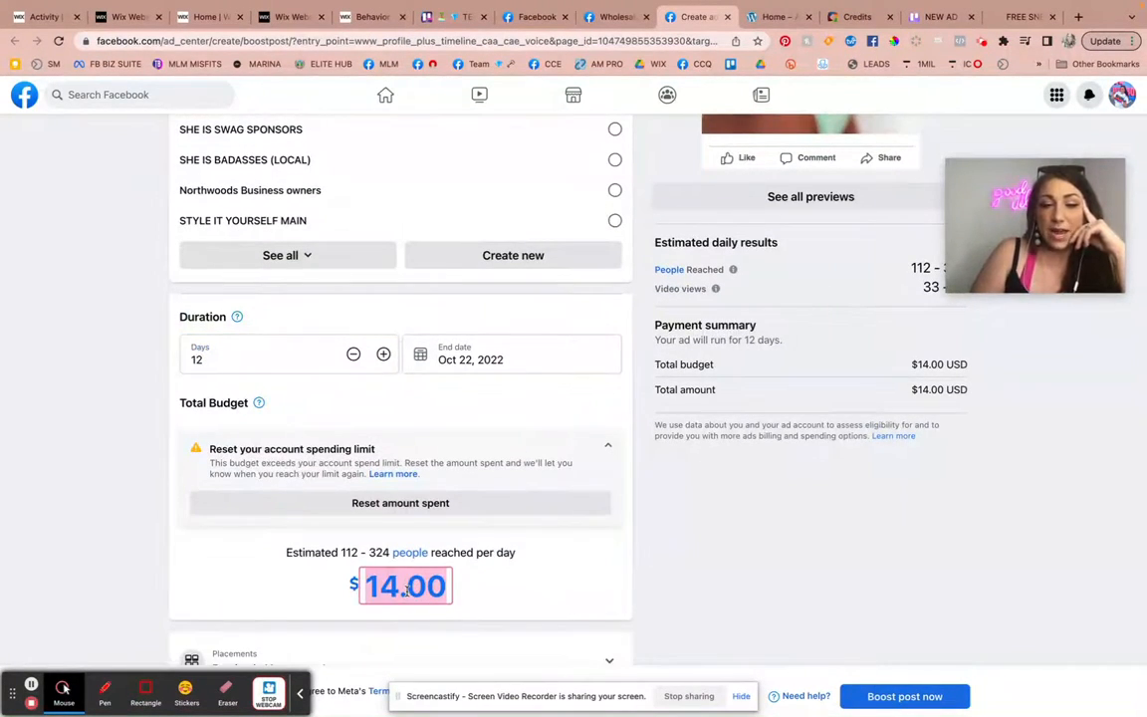
text(5.00)
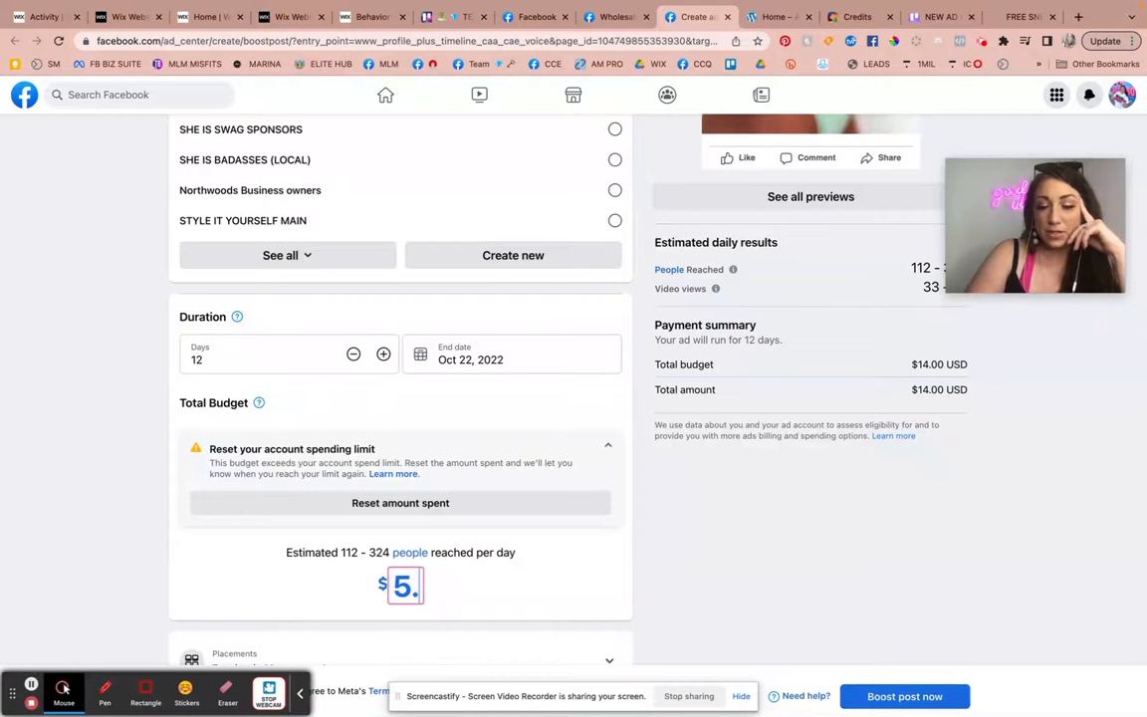
click(678, 583)
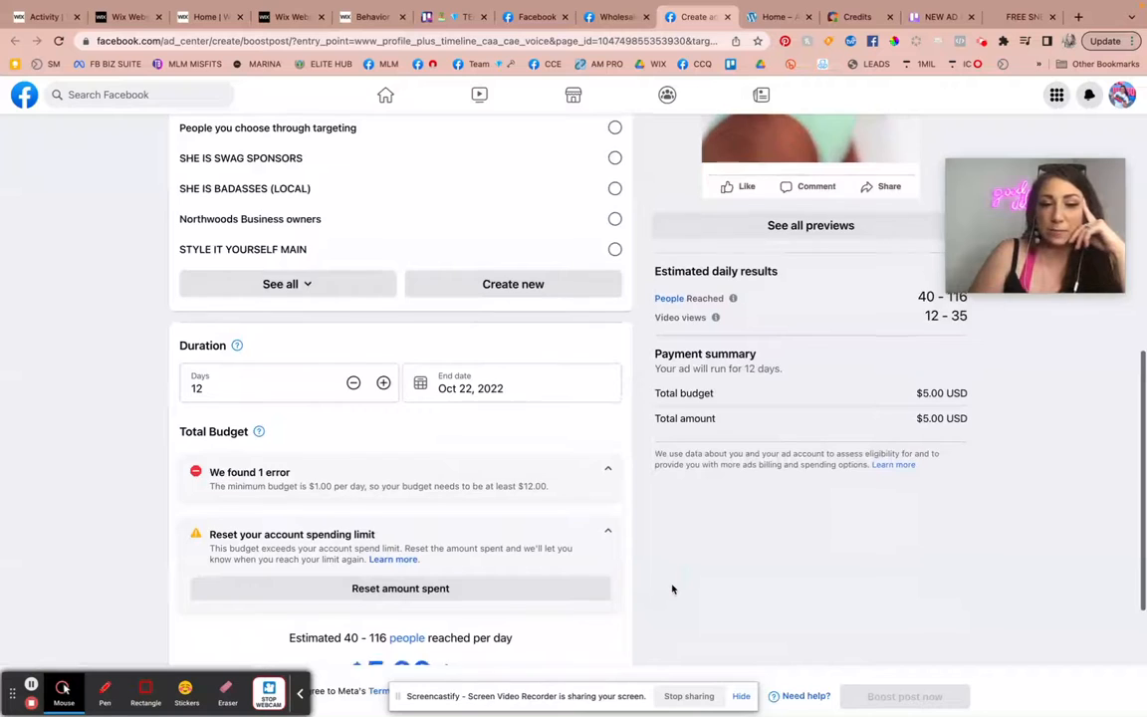
Set the boosted post's total budget to $75.00.
scroll(672, 589, down, 2)
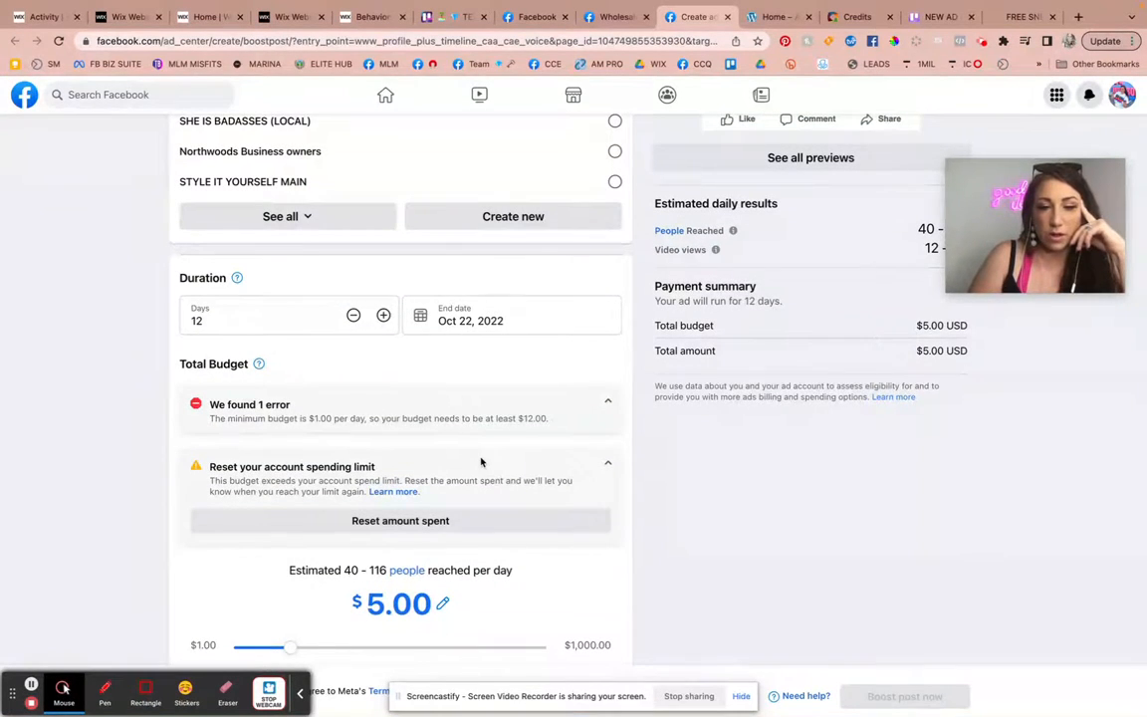
scroll(480, 461, down, 1)
scroll(480, 461, down, 2)
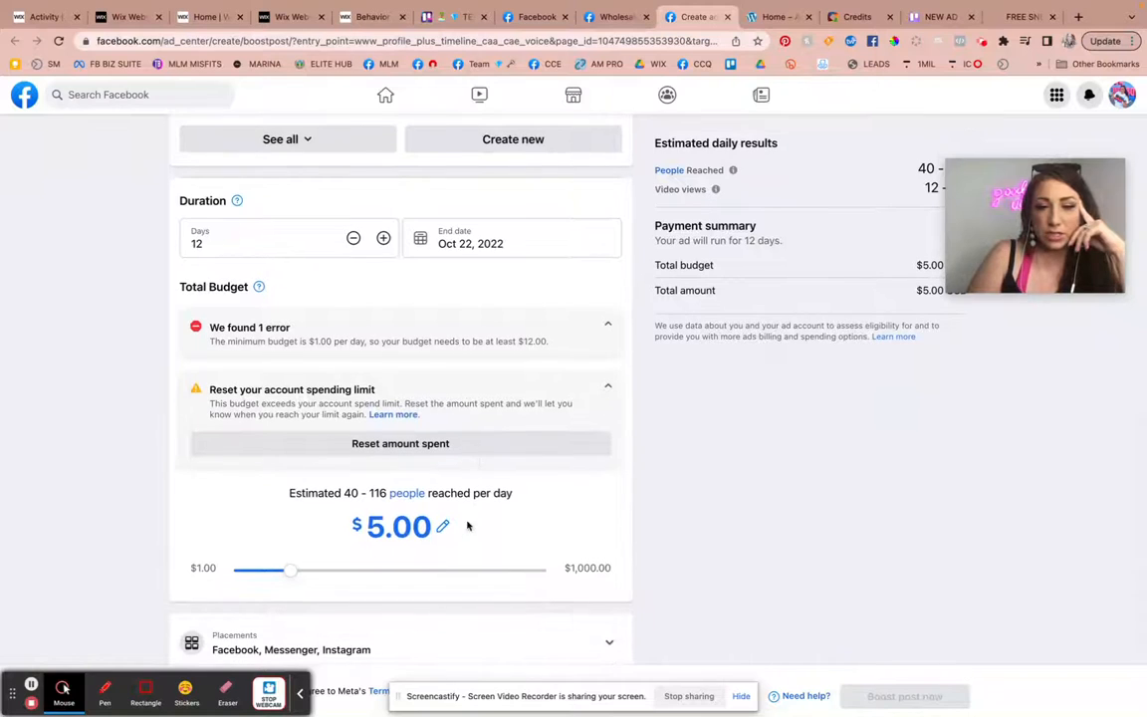
click(445, 528)
key(BackSpace)
key(BackSpace)
key(BackSpace)
key(BackSpace)
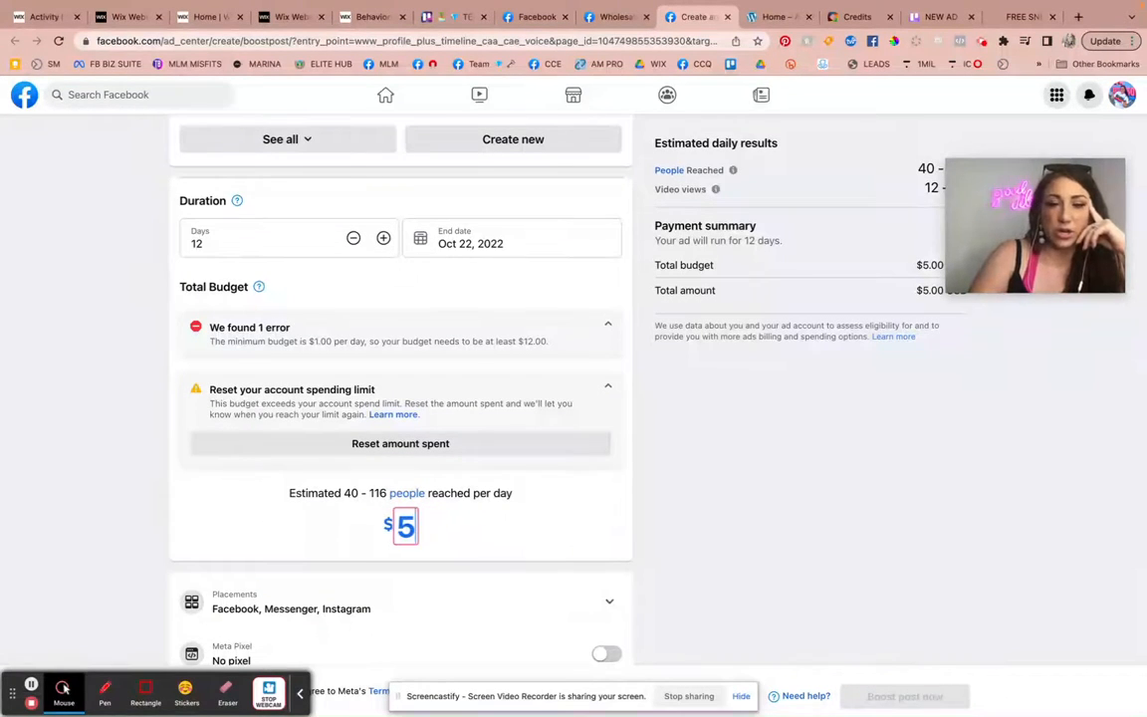
text(75.00)
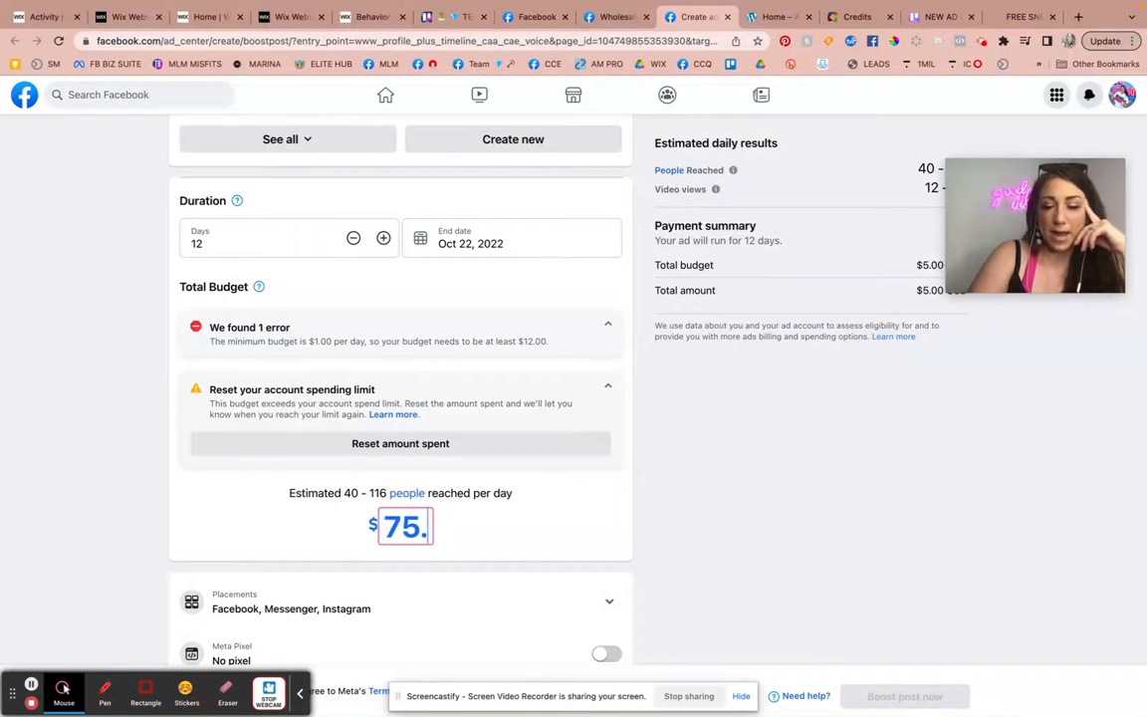
click(564, 538)
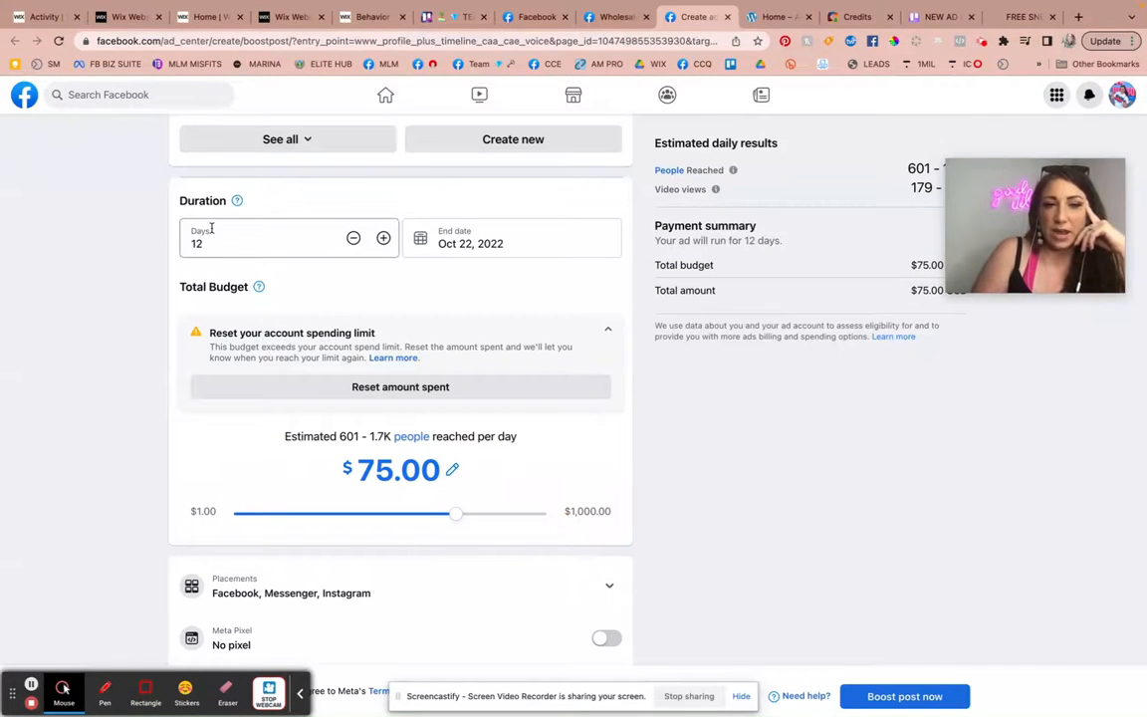
Examine the estimated daily people reached, the video views and the payment summary for the boosted post.
scroll(749, 373, up, 4)
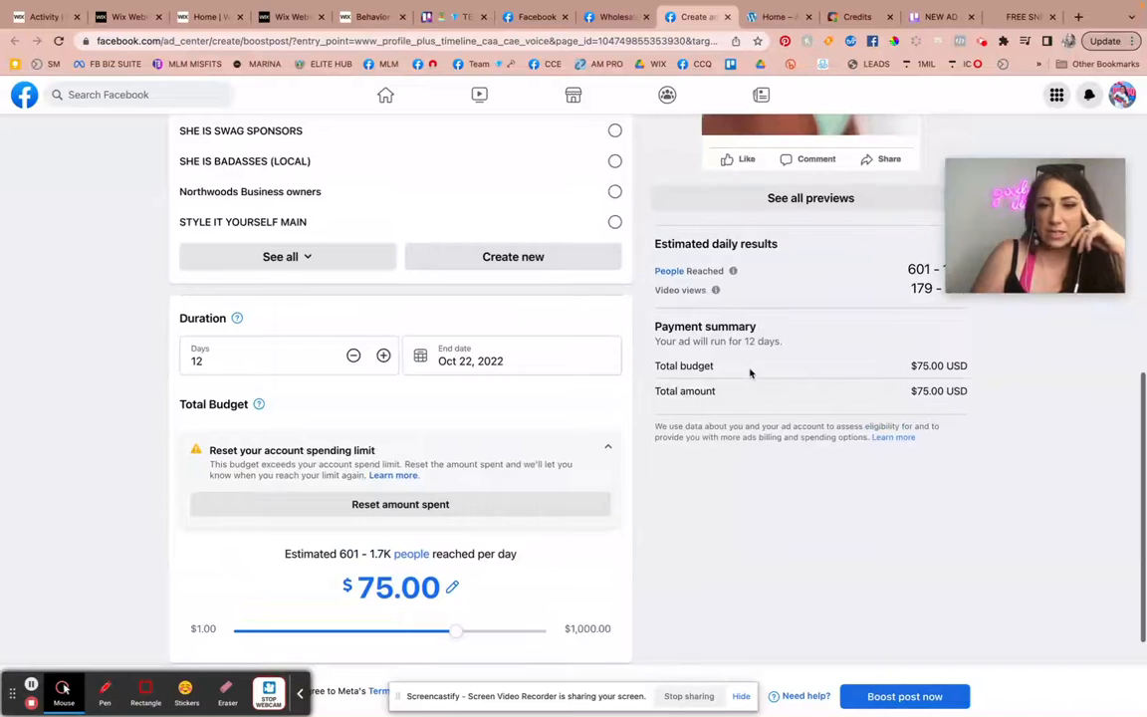
scroll(946, 367, up, 4)
drag(904, 400, 993, 395)
click(925, 388)
drag(909, 414, 996, 414)
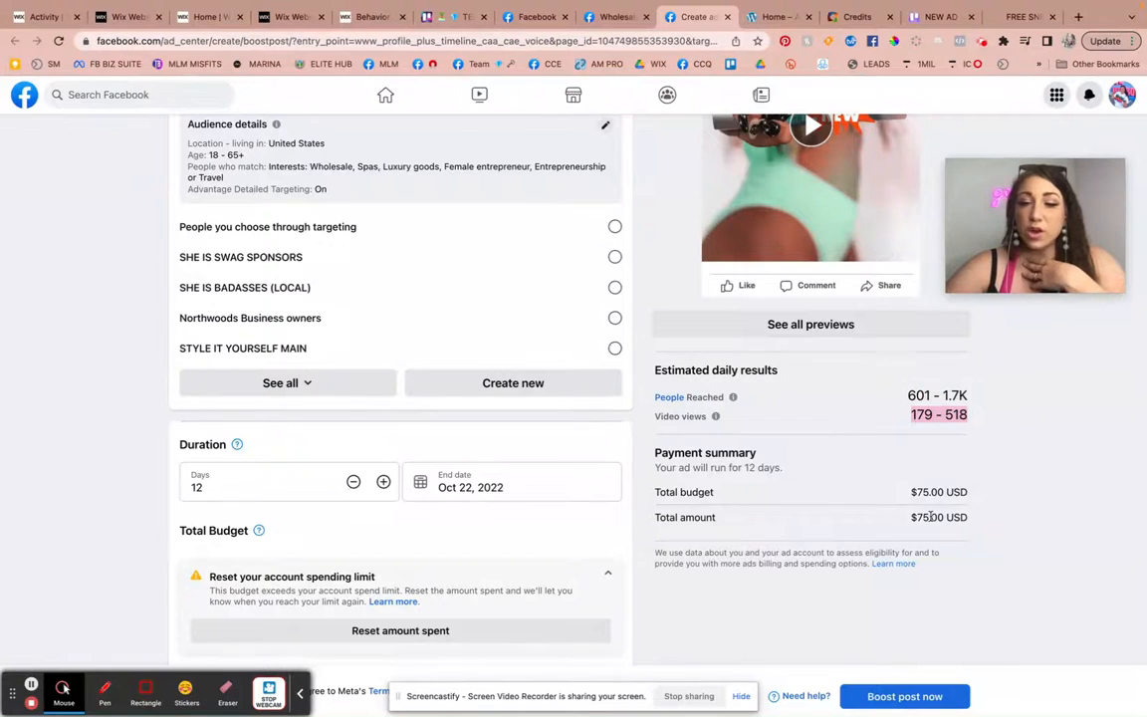
scroll(925, 498, down, 3)
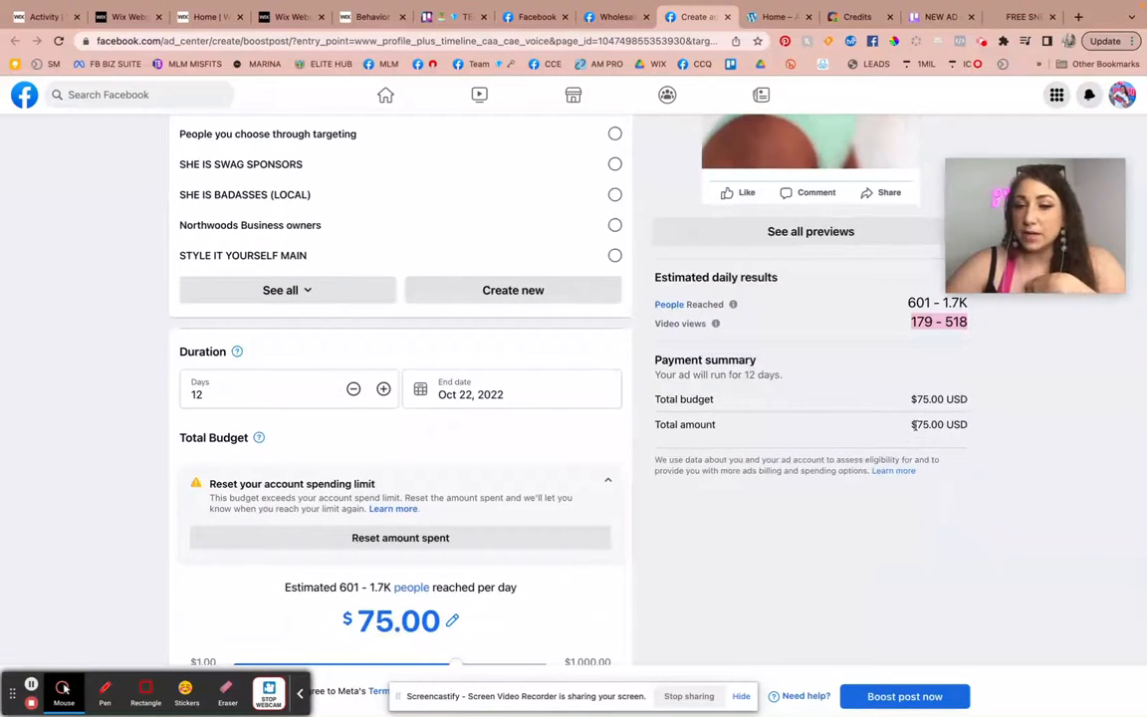
Limit the boosted post's placements to Facebook and Instagram, excluding Messenger.
scroll(913, 428, down, 6)
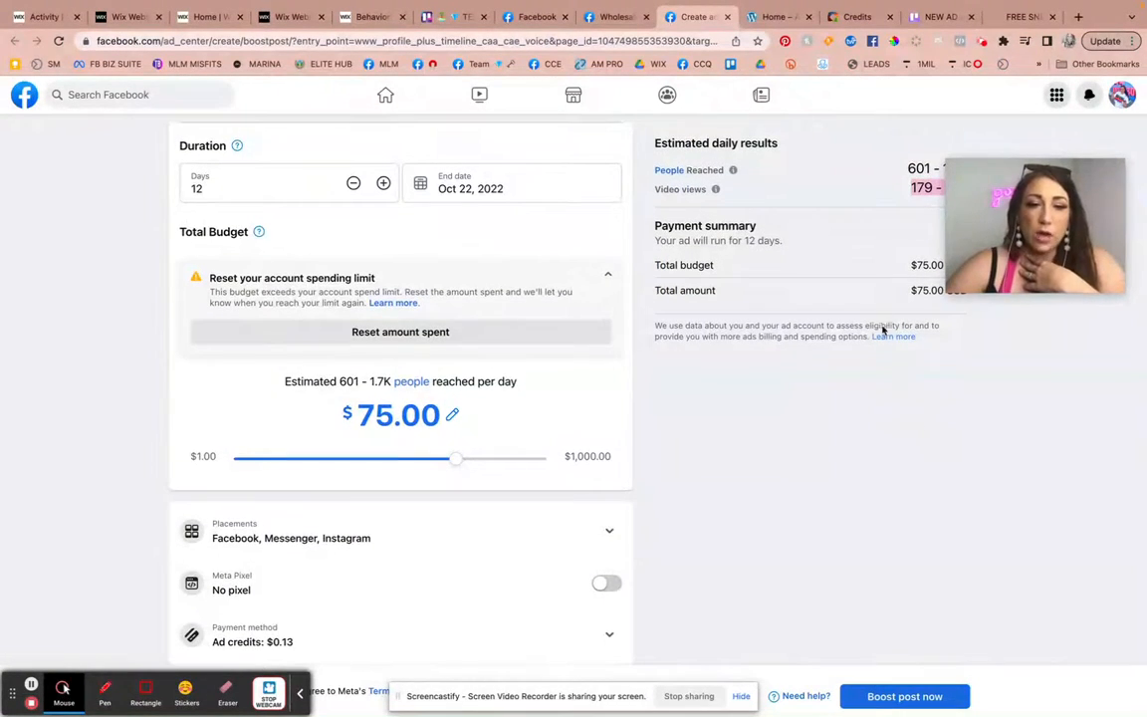
click(309, 547)
scroll(428, 597, down, 2)
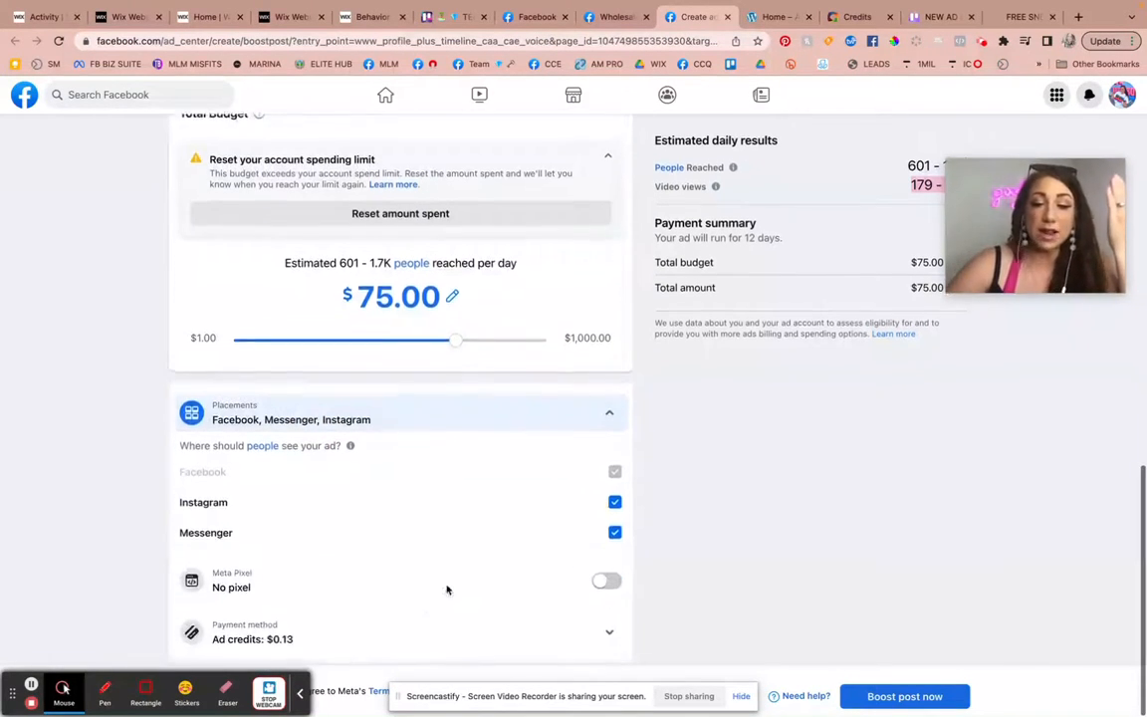
click(615, 507)
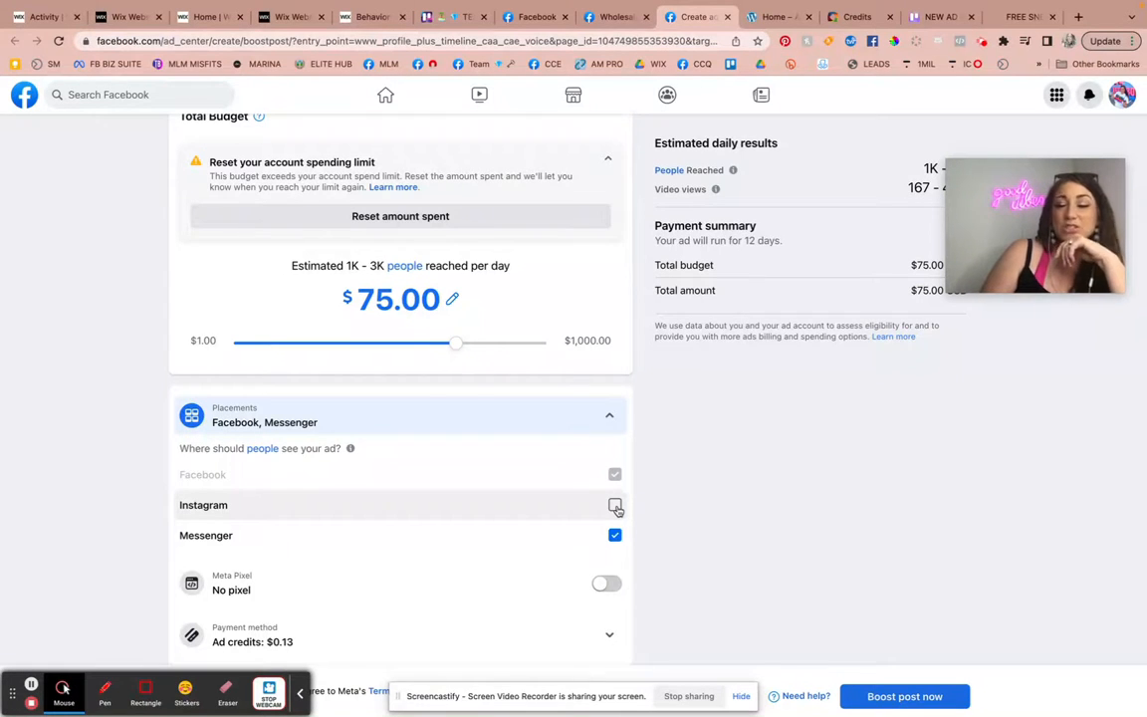
click(616, 506)
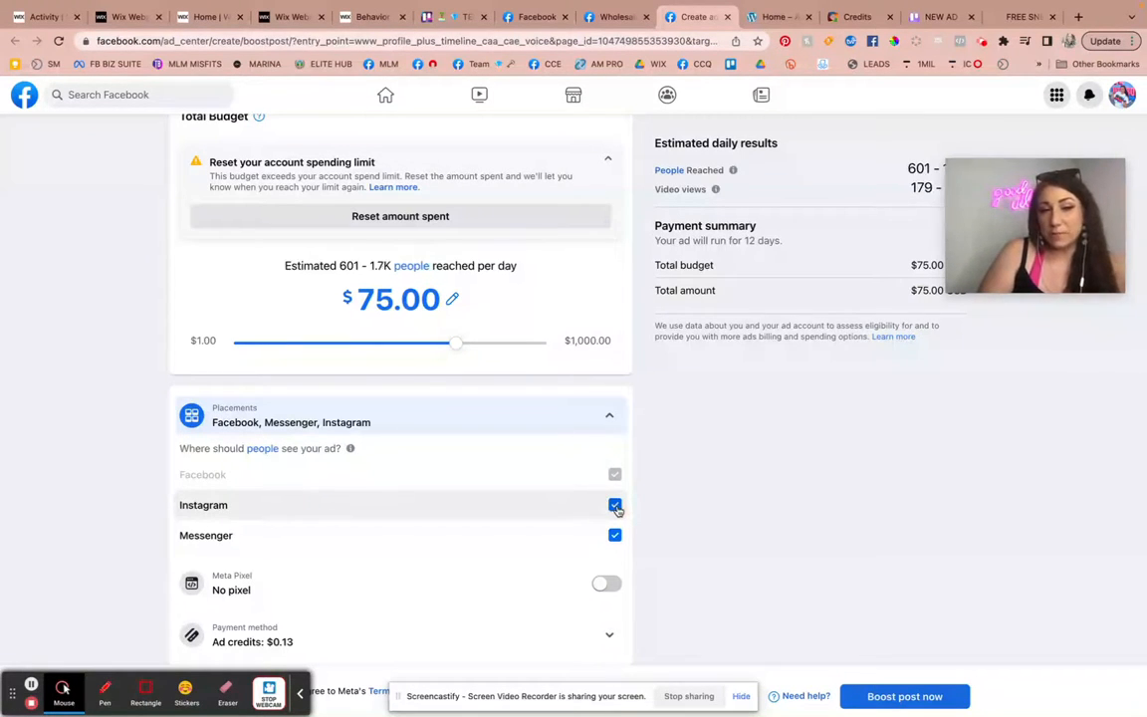
click(615, 506)
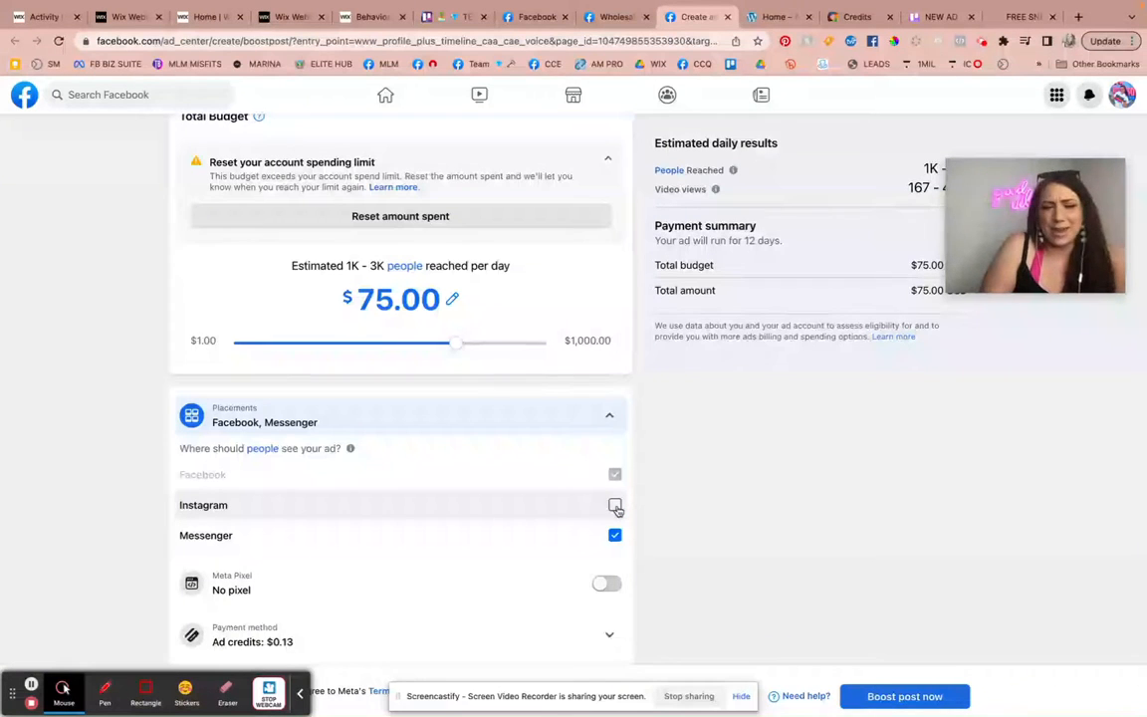
click(615, 506)
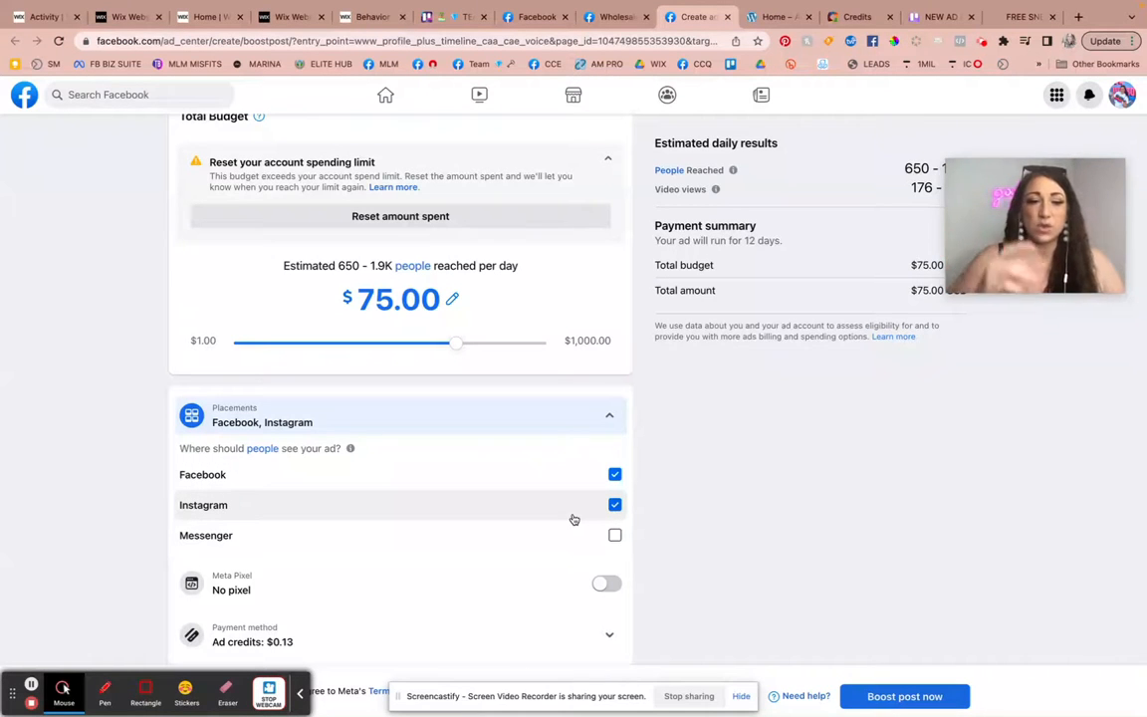
Return to the Wholesale Beach Bosses page and open its Ad Center.
scroll(602, 551, up, 5)
scroll(610, 550, up, 4)
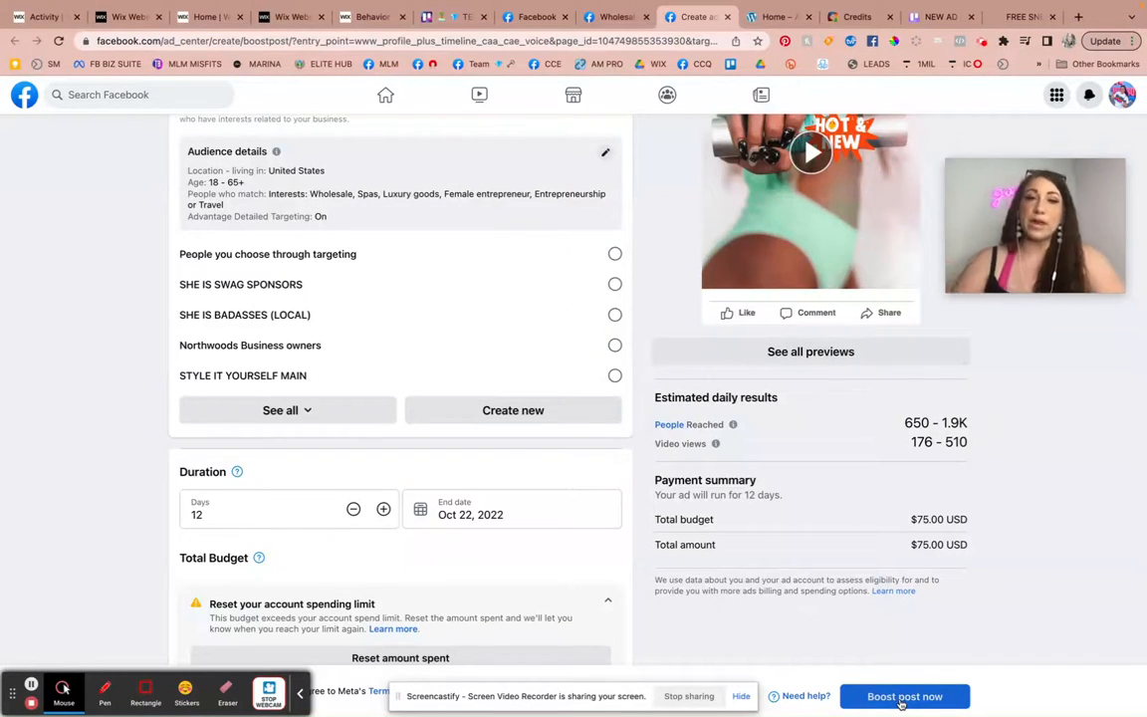
scroll(481, 350, up, 9)
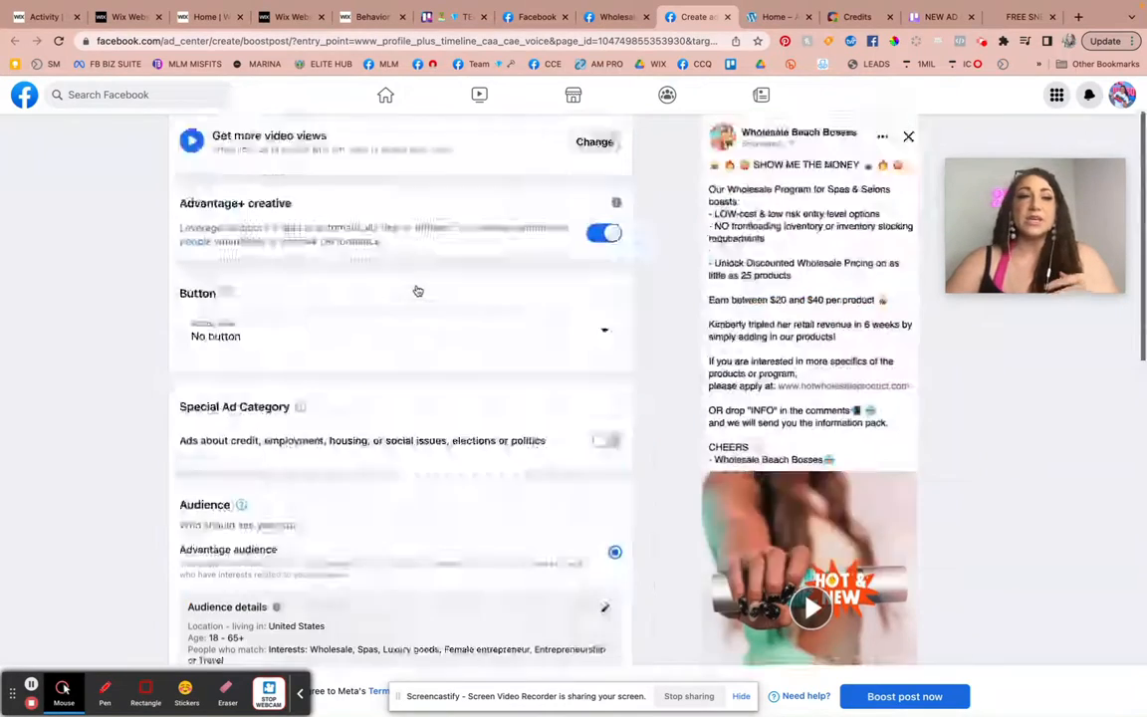
scroll(418, 291, up, 2)
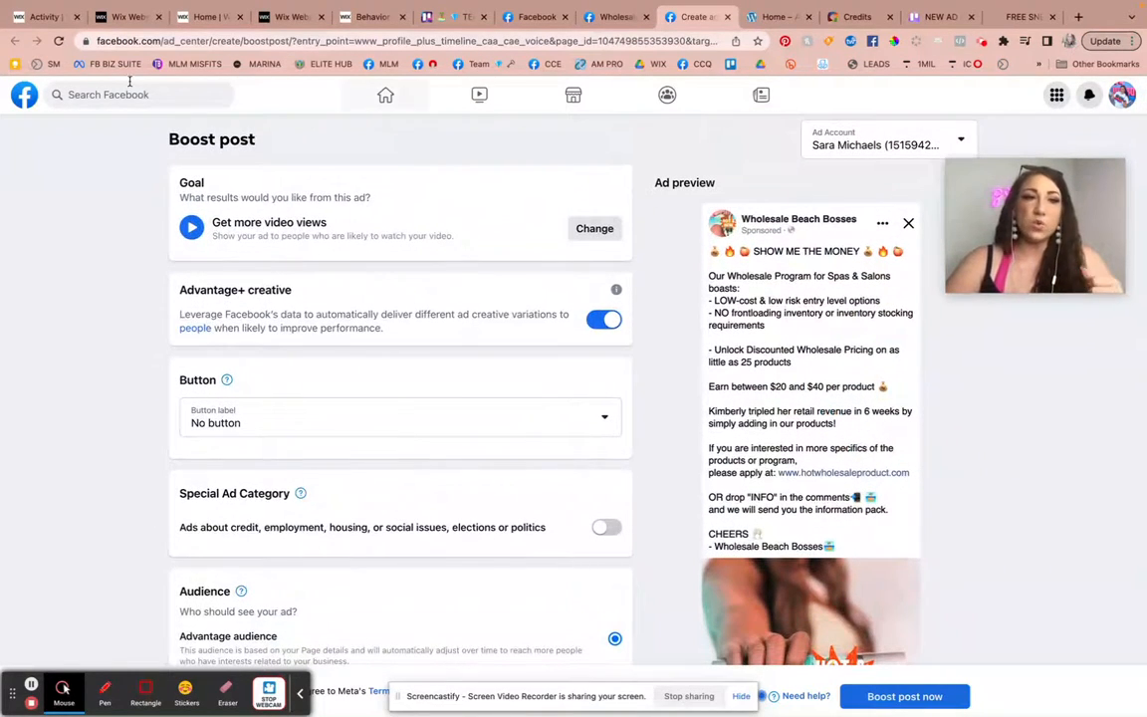
mouse_move(594, 10)
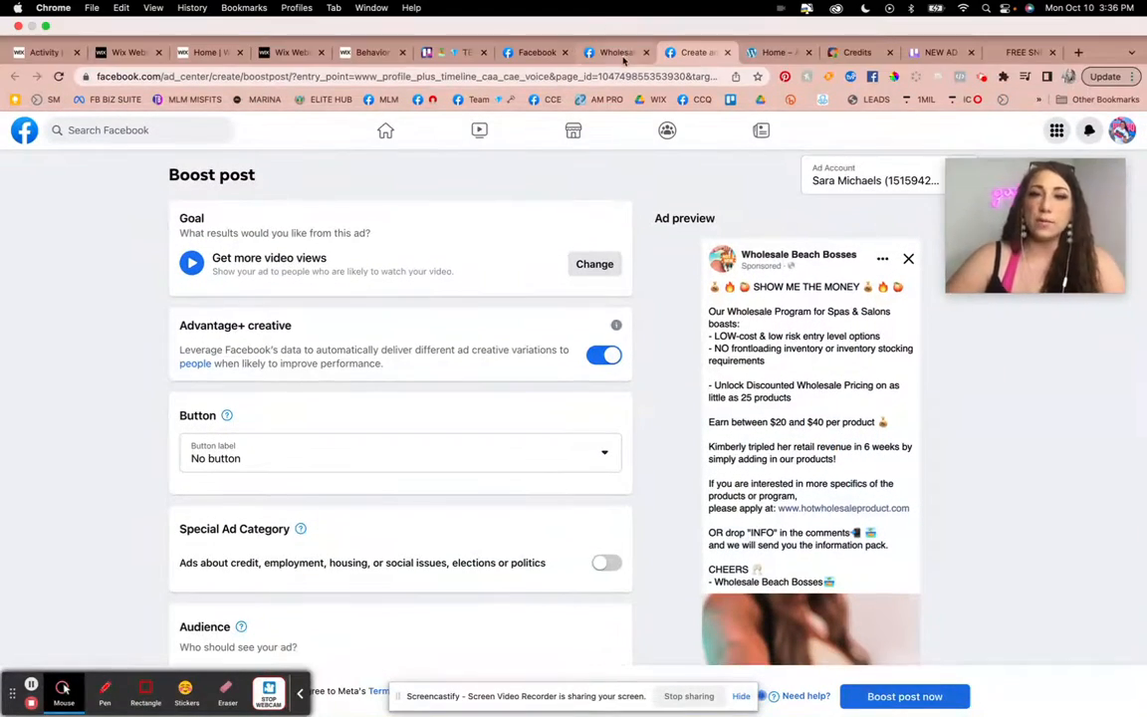
click(620, 54)
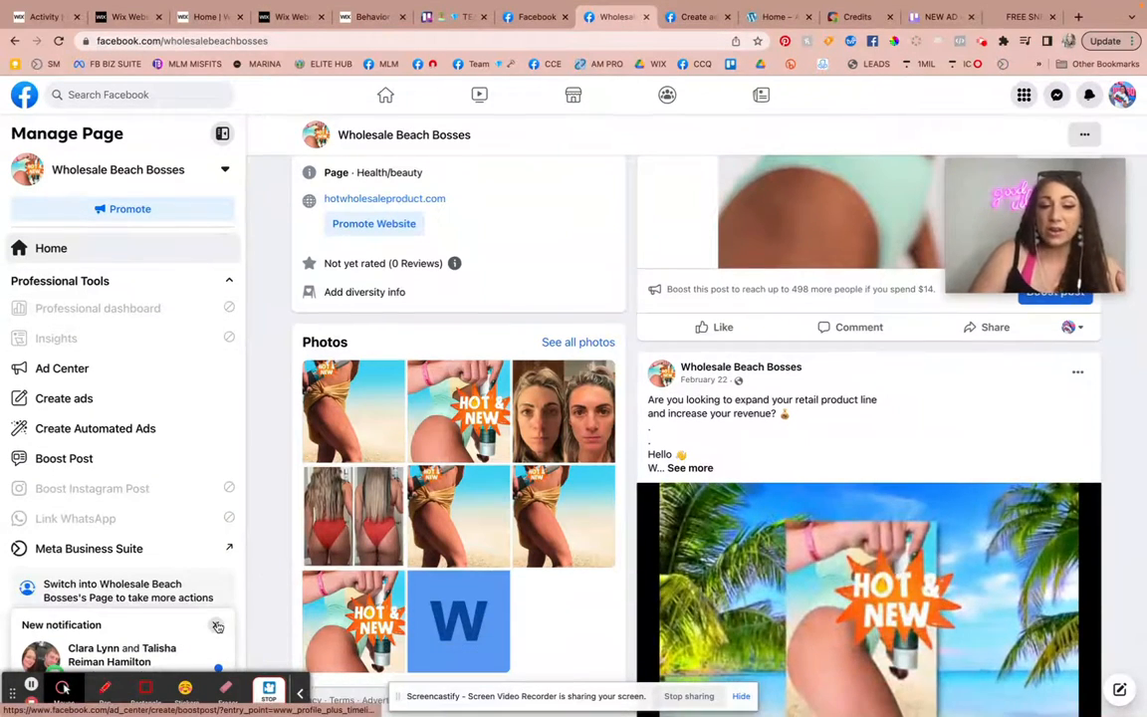
click(215, 624)
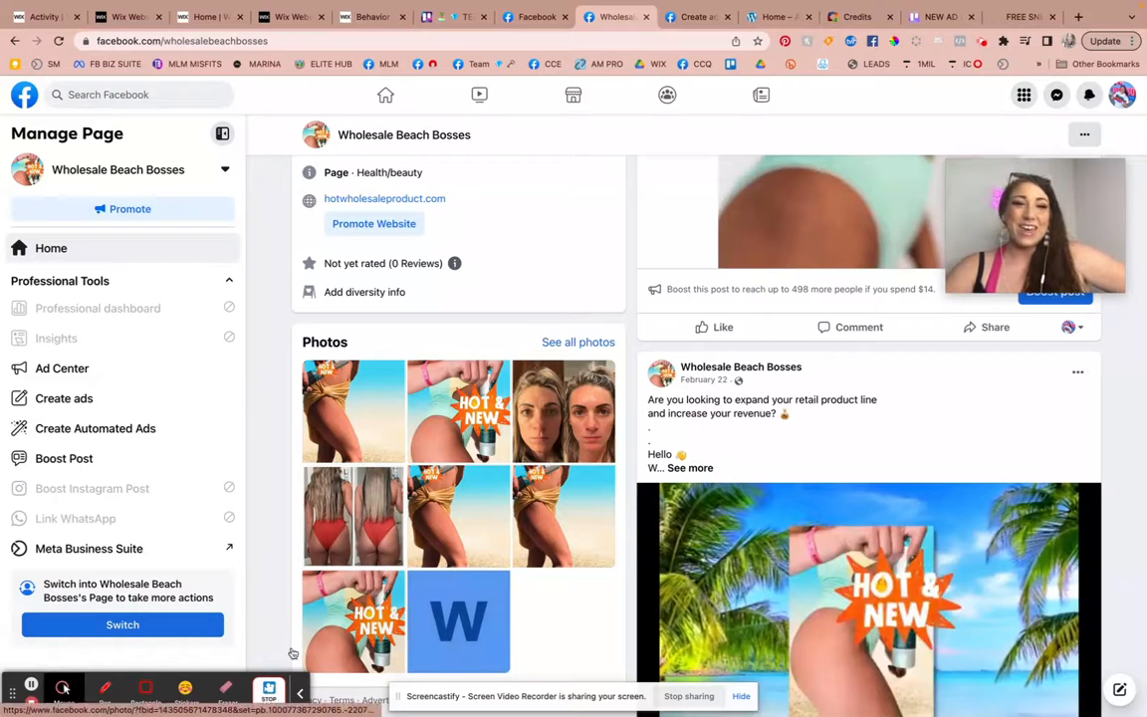
scroll(370, 209, up, 2)
scroll(370, 209, up, 2)
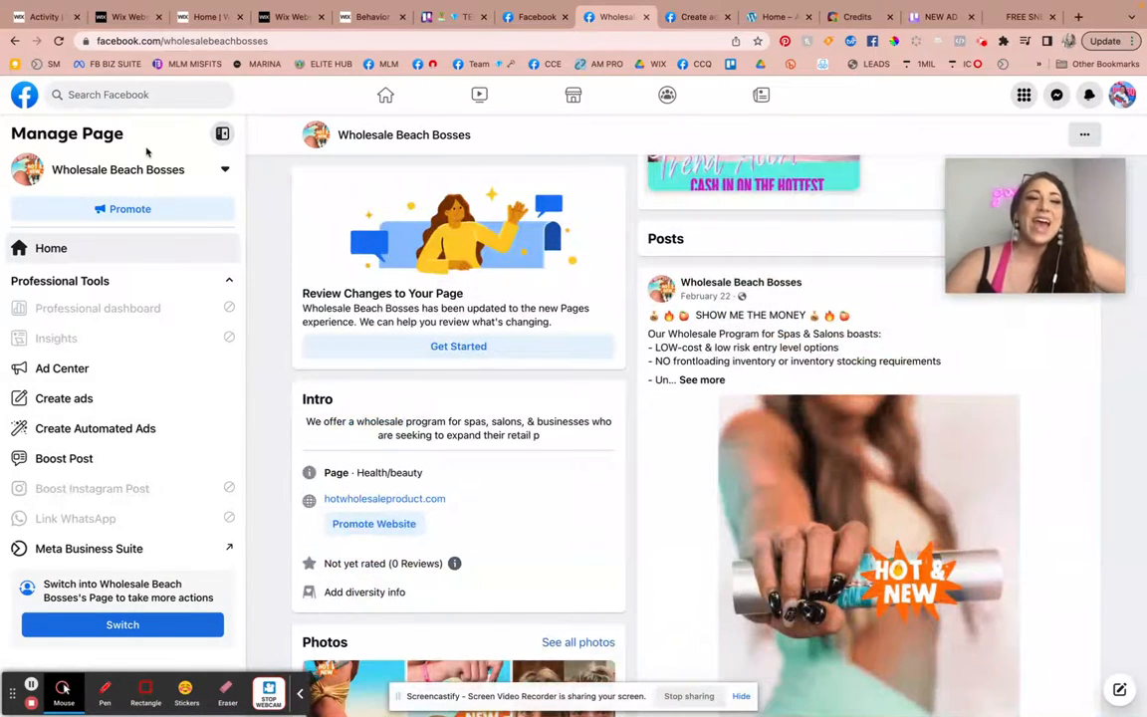
click(67, 370)
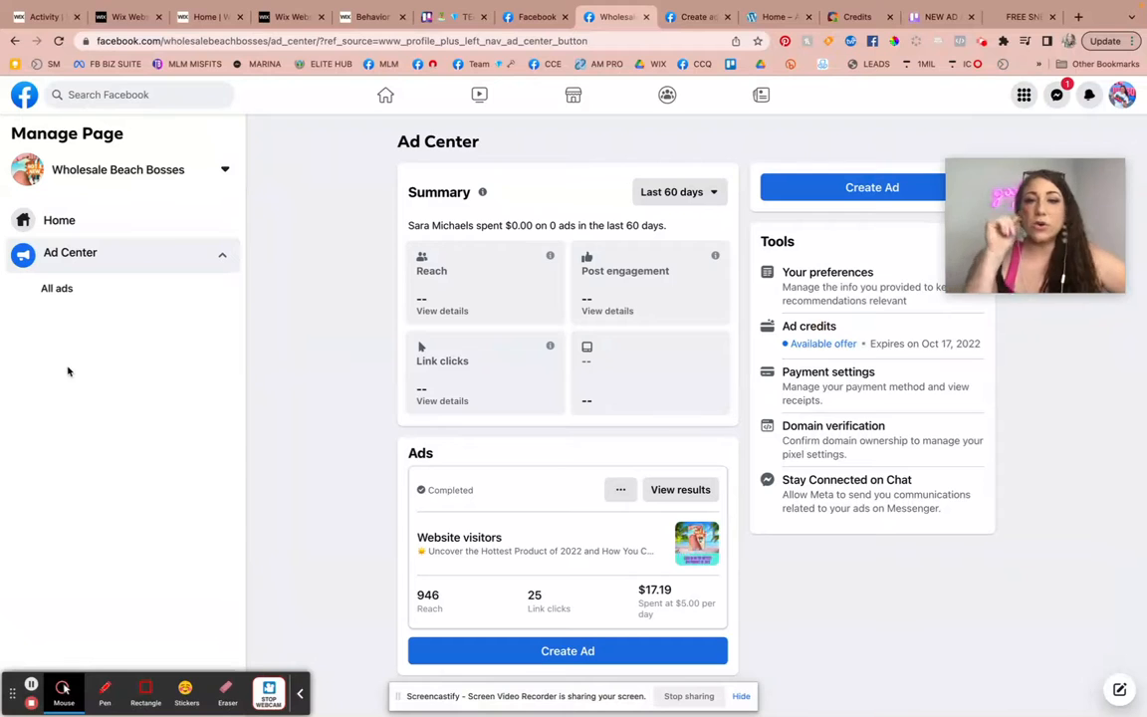
Start a new ad from the Ad Center and look through its creative, audience, duration, budget and placement settings.
click(832, 188)
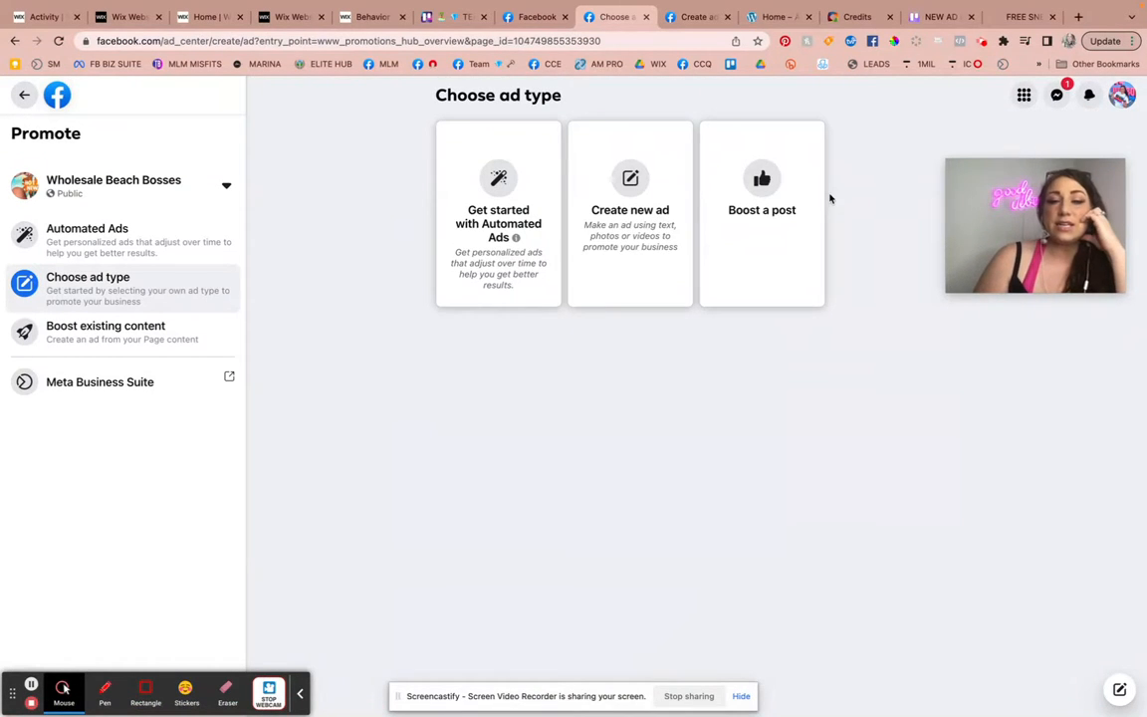
click(642, 224)
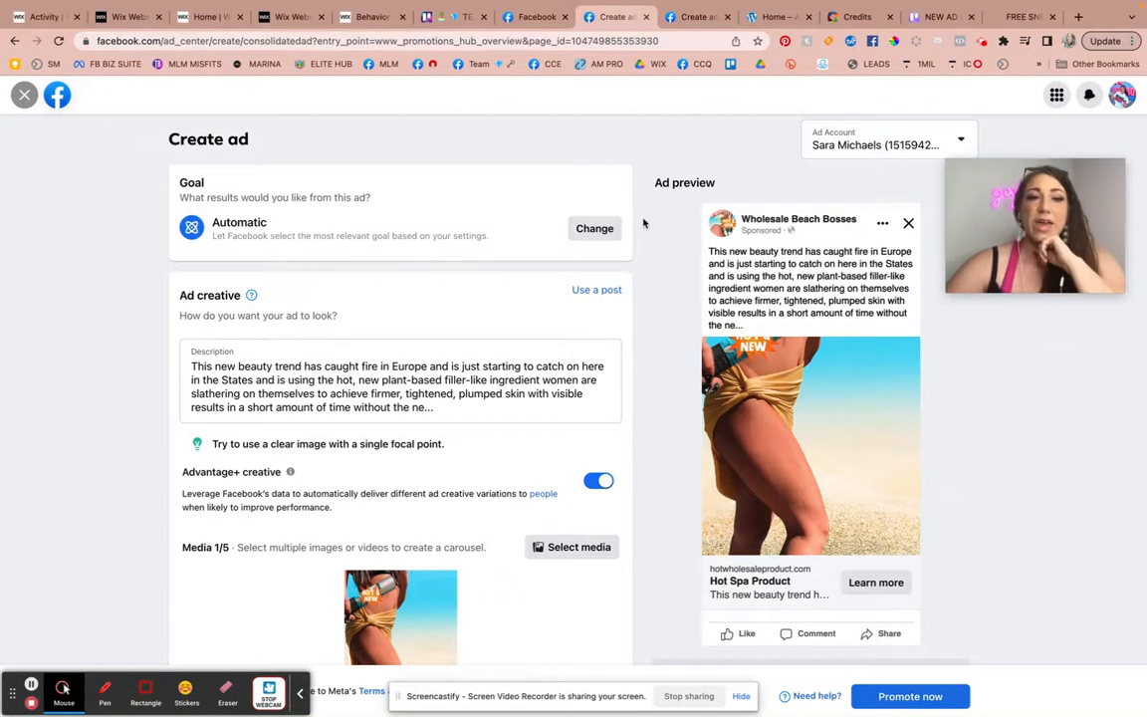
scroll(630, 351, down, 5)
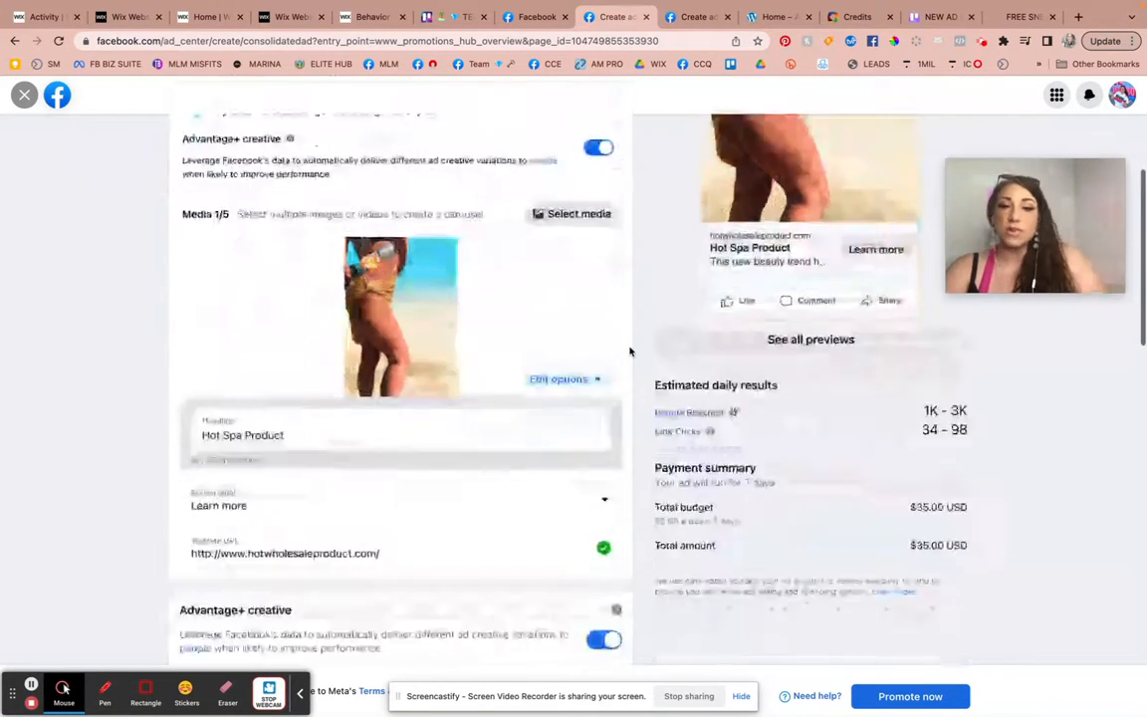
scroll(630, 350, down, 10)
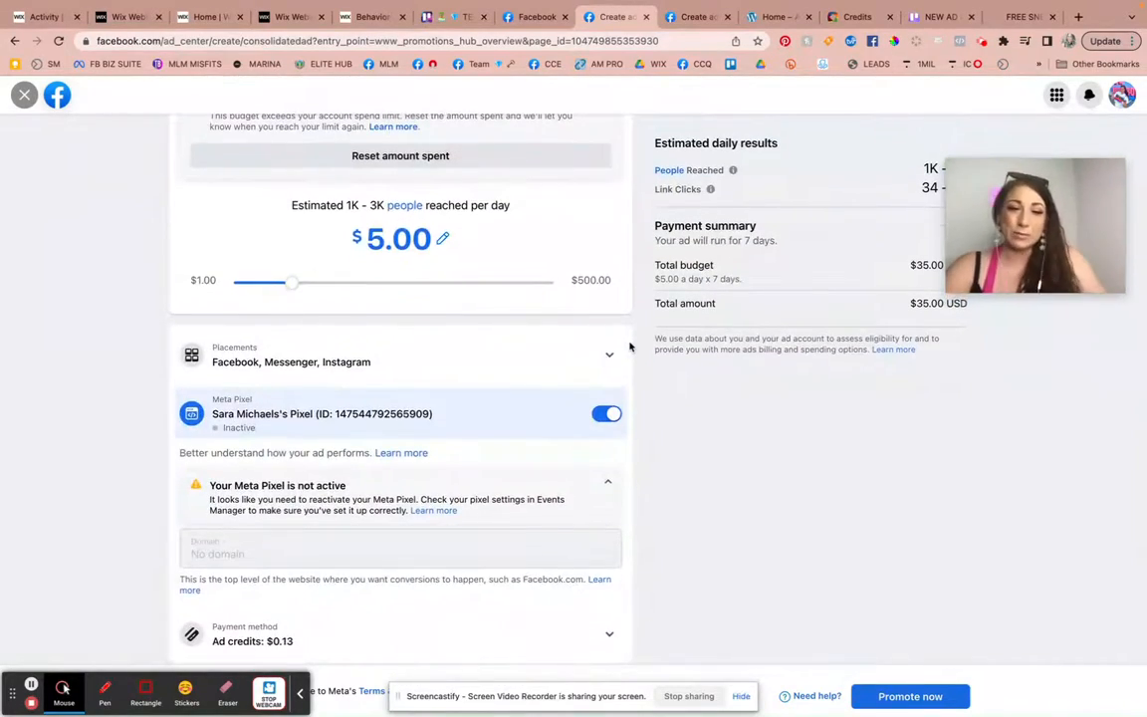
scroll(630, 346, up, 12)
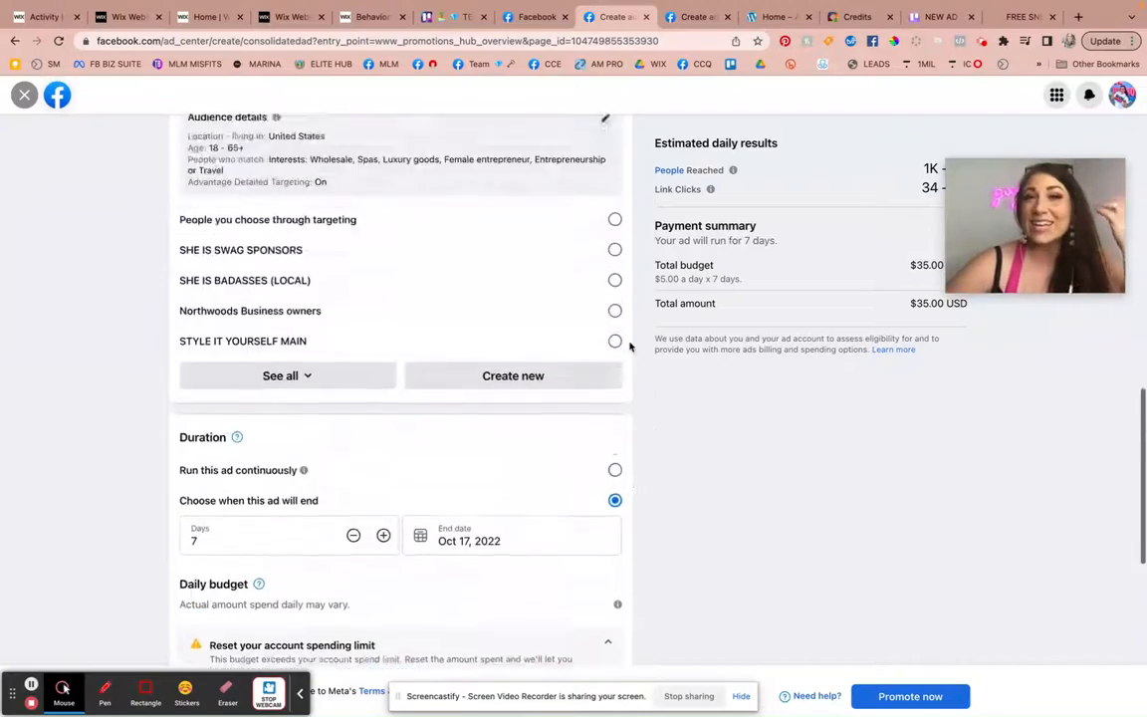
scroll(630, 351, up, 5)
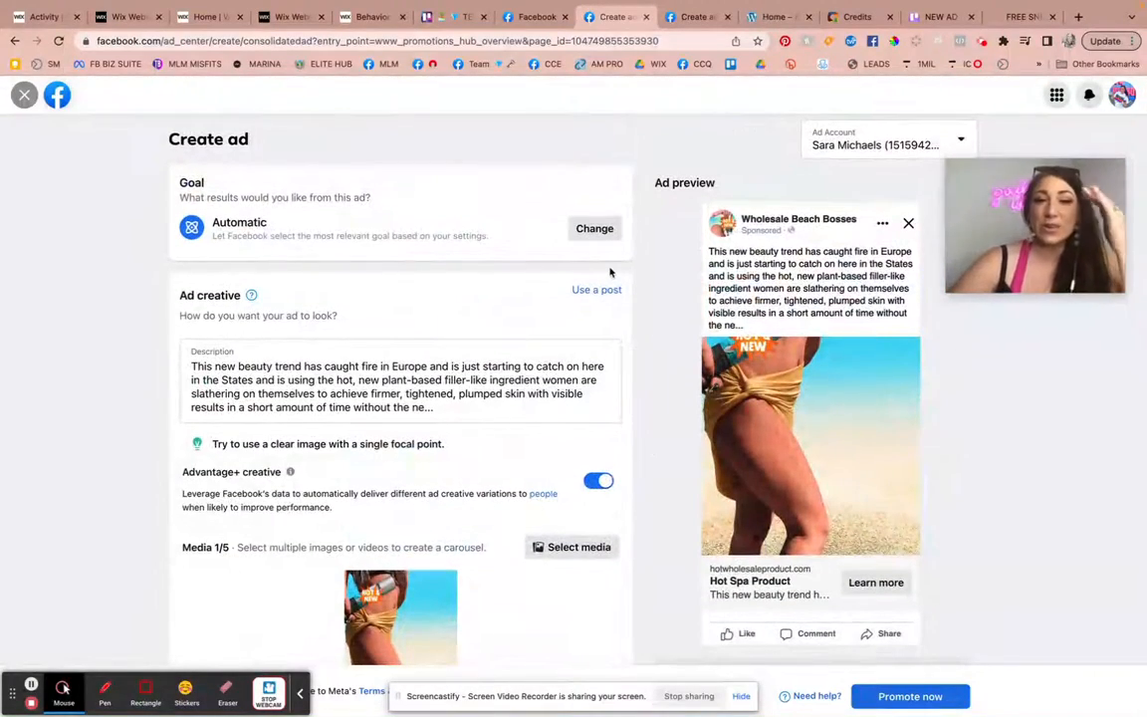
Review the ad's goal options, trying Get more website visitors and going back to Automatic.
click(594, 229)
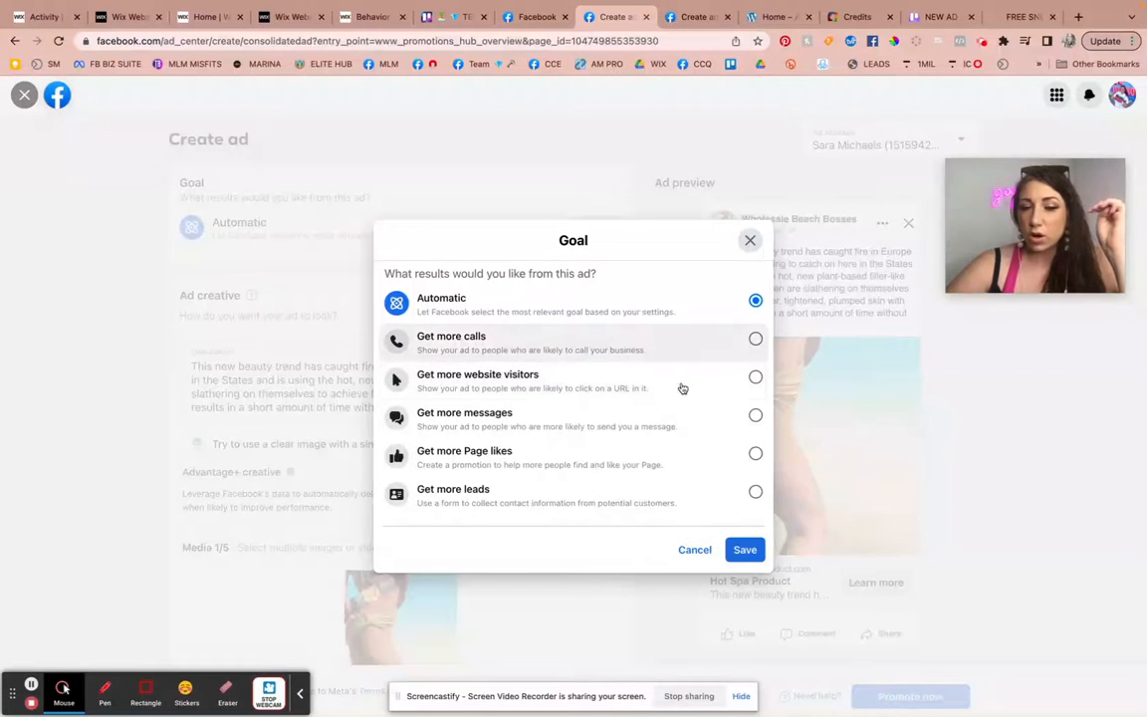
click(756, 379)
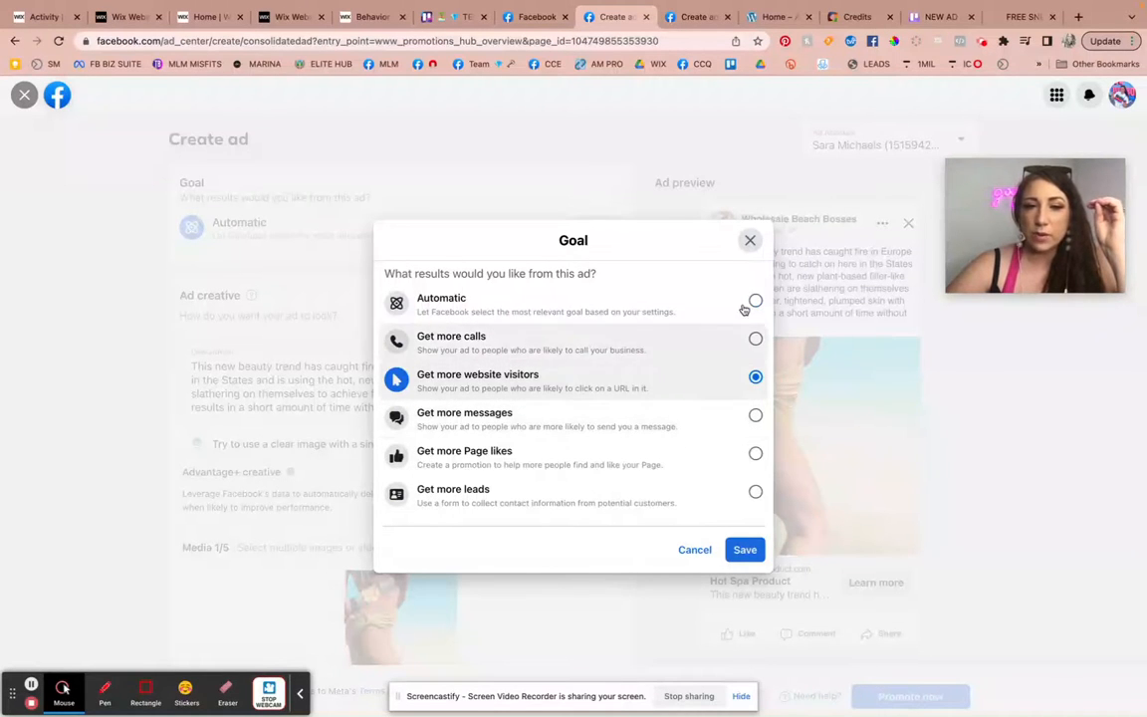
click(756, 300)
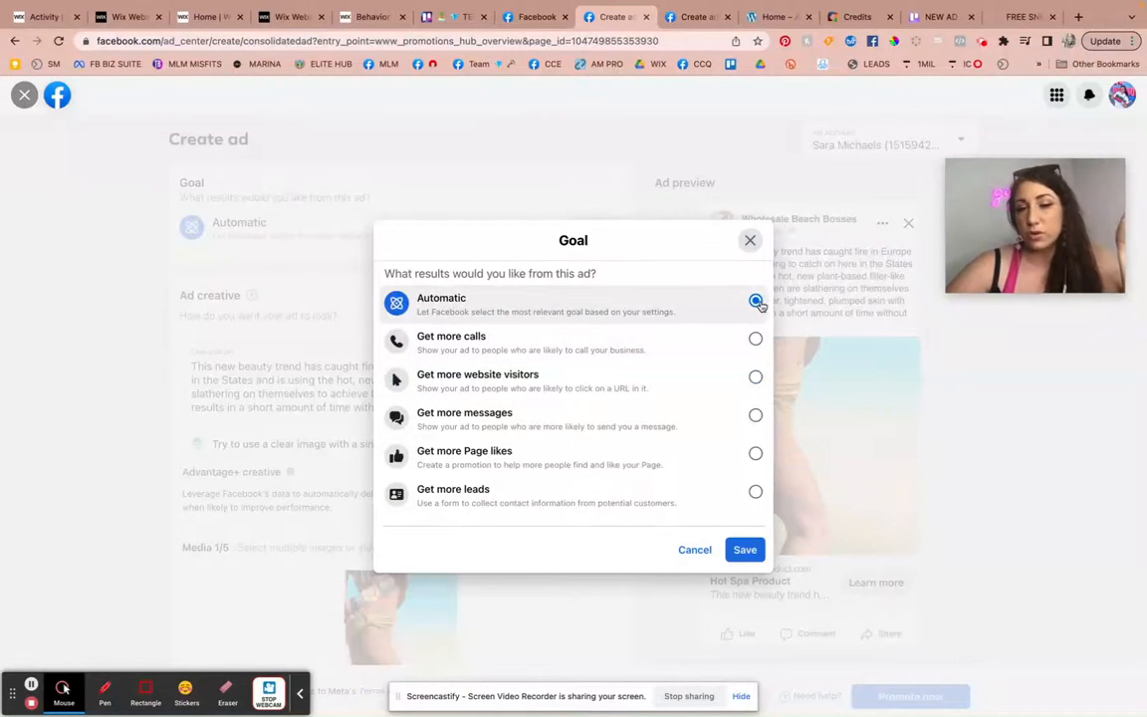
click(750, 240)
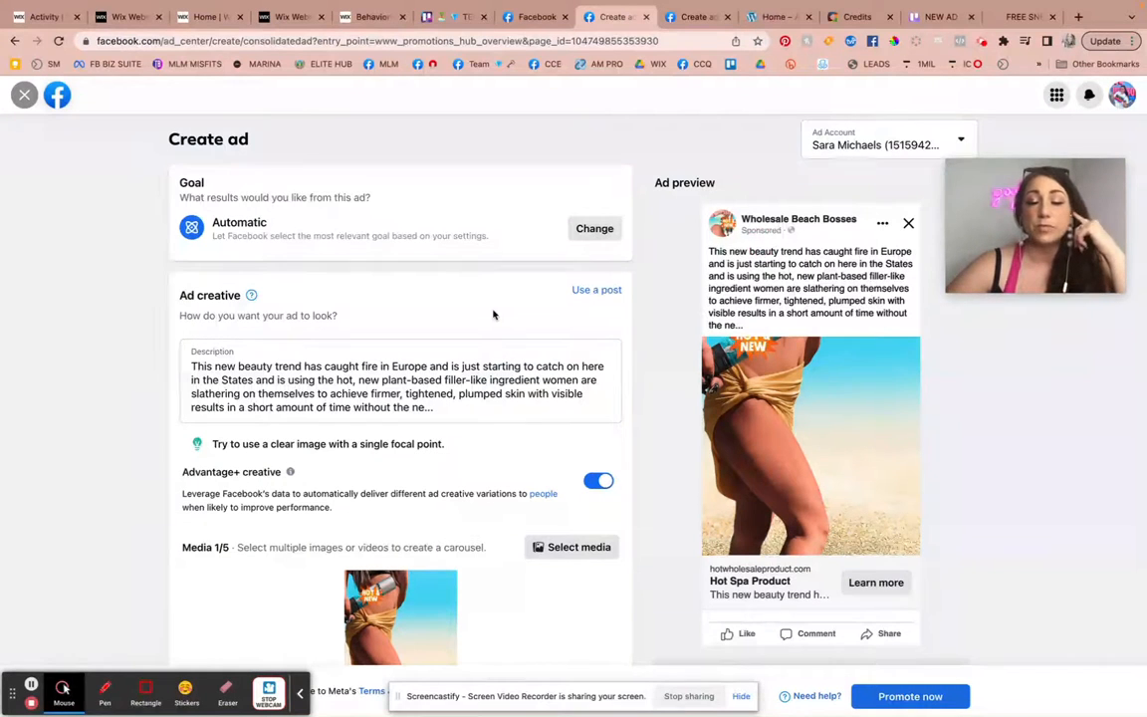
Delete the letter "o" from the word "hot" in the ad description.
scroll(492, 314, down, 2)
click(454, 328)
scroll(428, 326, down, 1)
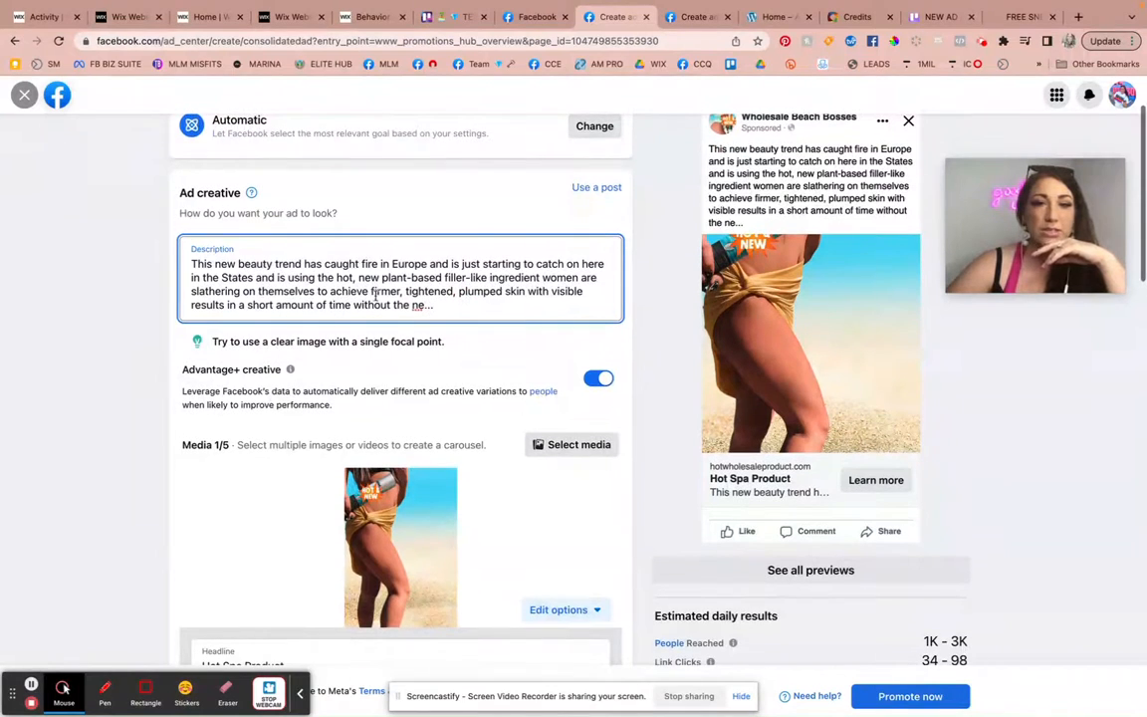
click(351, 278)
key(BackSpace)
key(BackSpace)
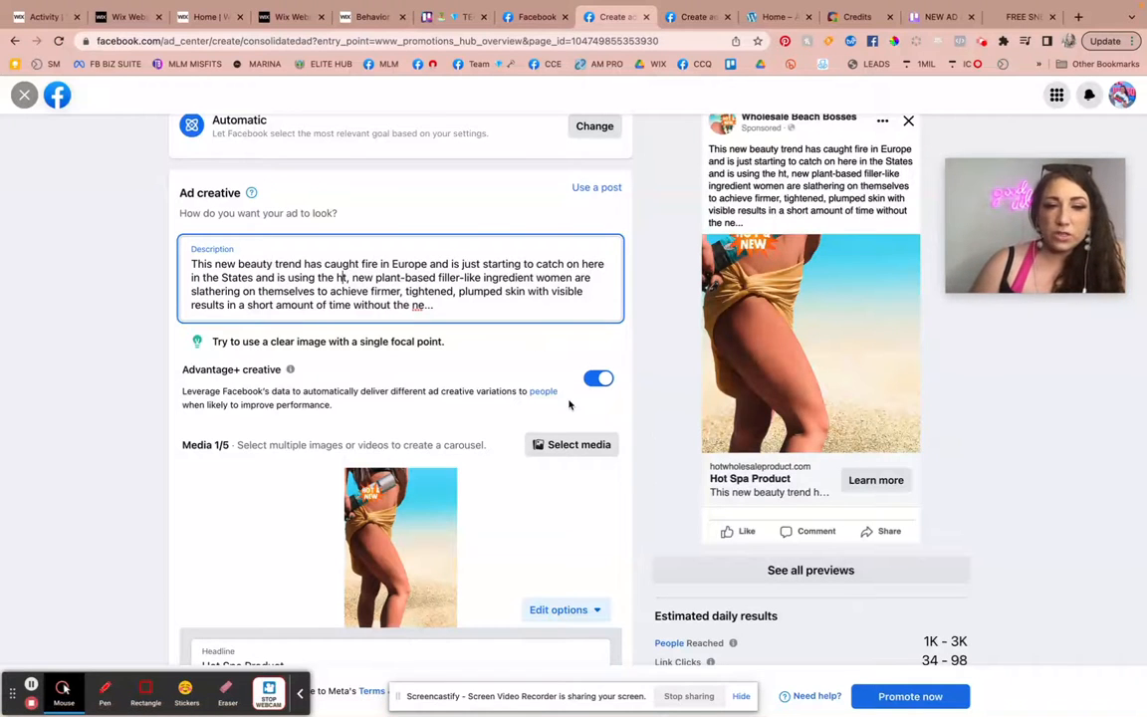
Clear the ad's headline text.
scroll(569, 405, down, 3)
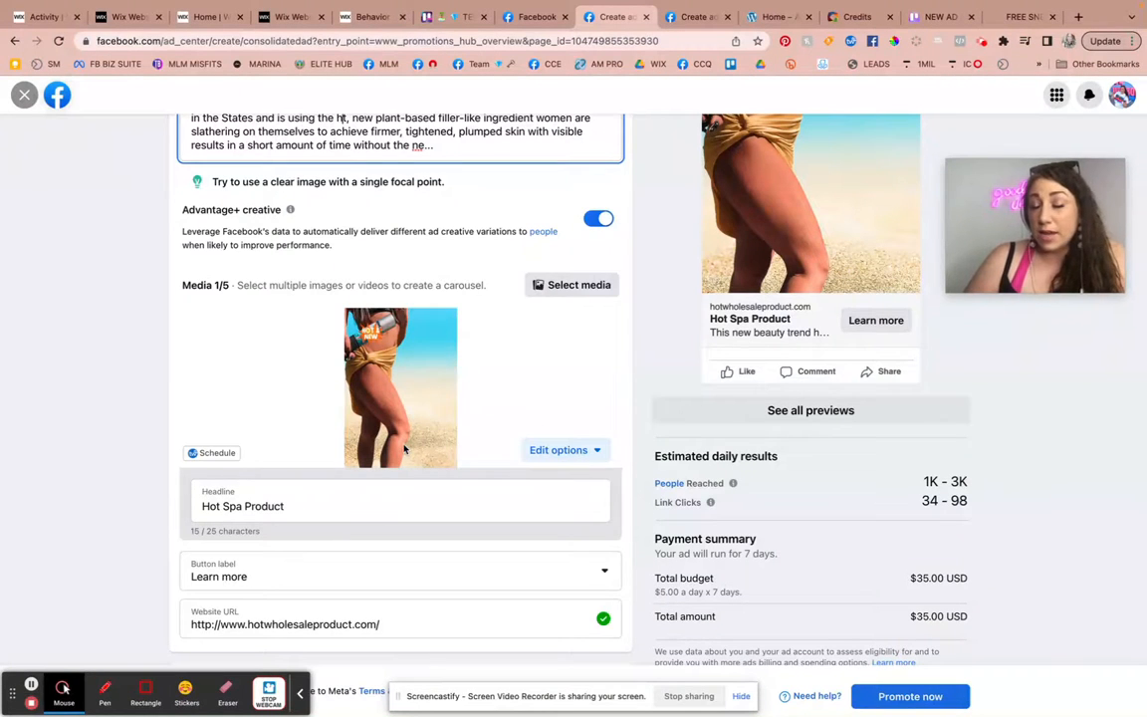
scroll(416, 456, down, 3)
triple_click(333, 374)
key(BackSpace)
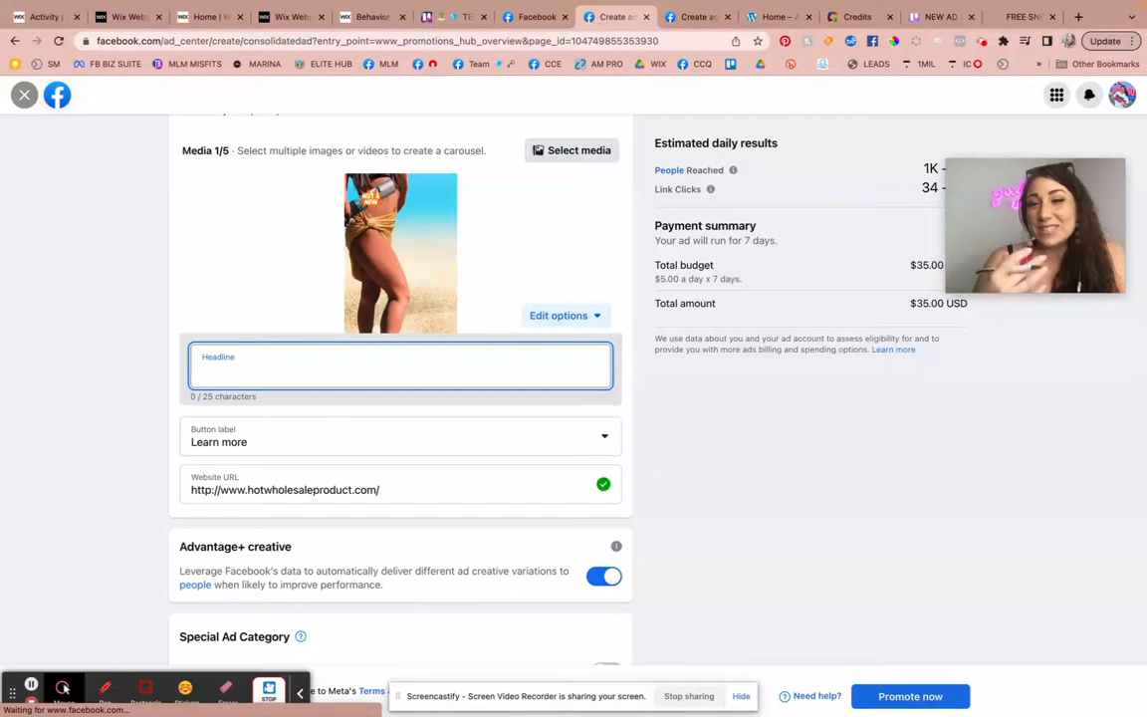
Examine the available call-to-action choices for the ad's button label, keeping Learn more.
click(295, 441)
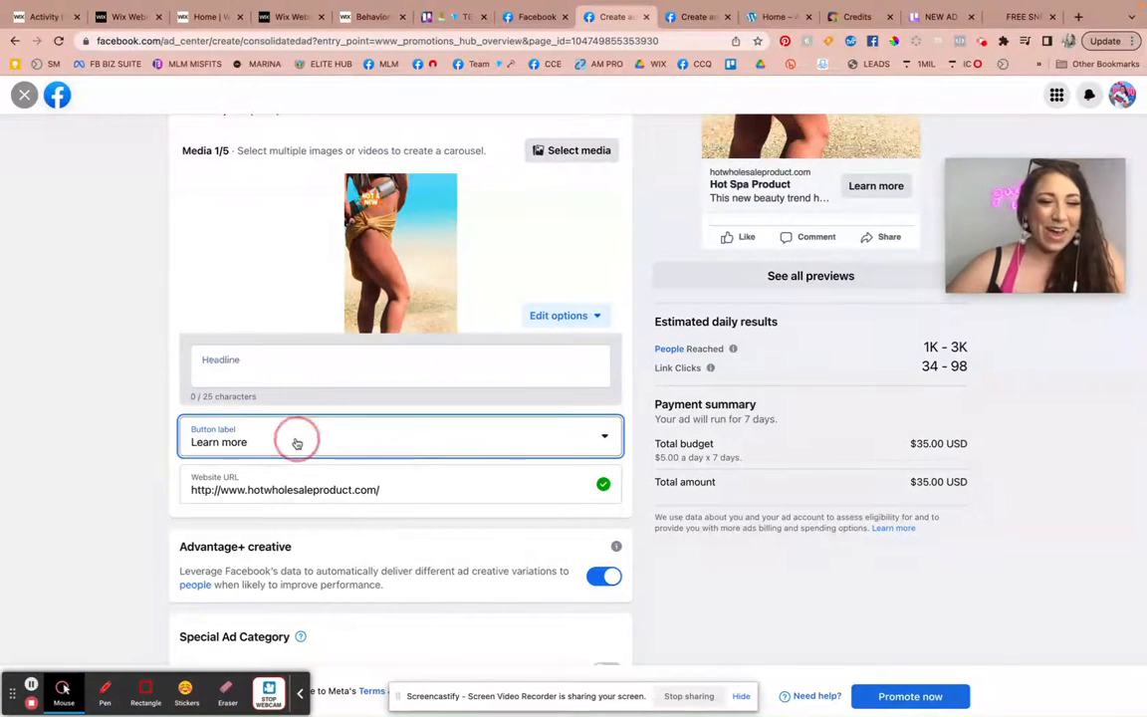
scroll(371, 443, down, 3)
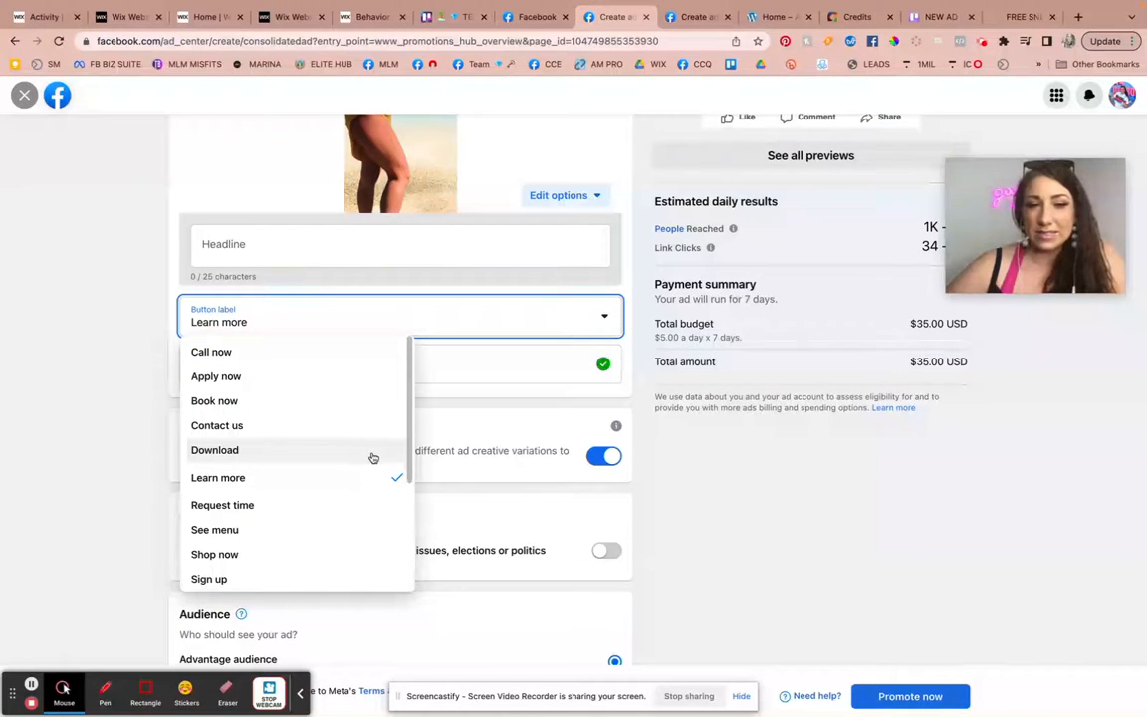
scroll(373, 458, down, 1)
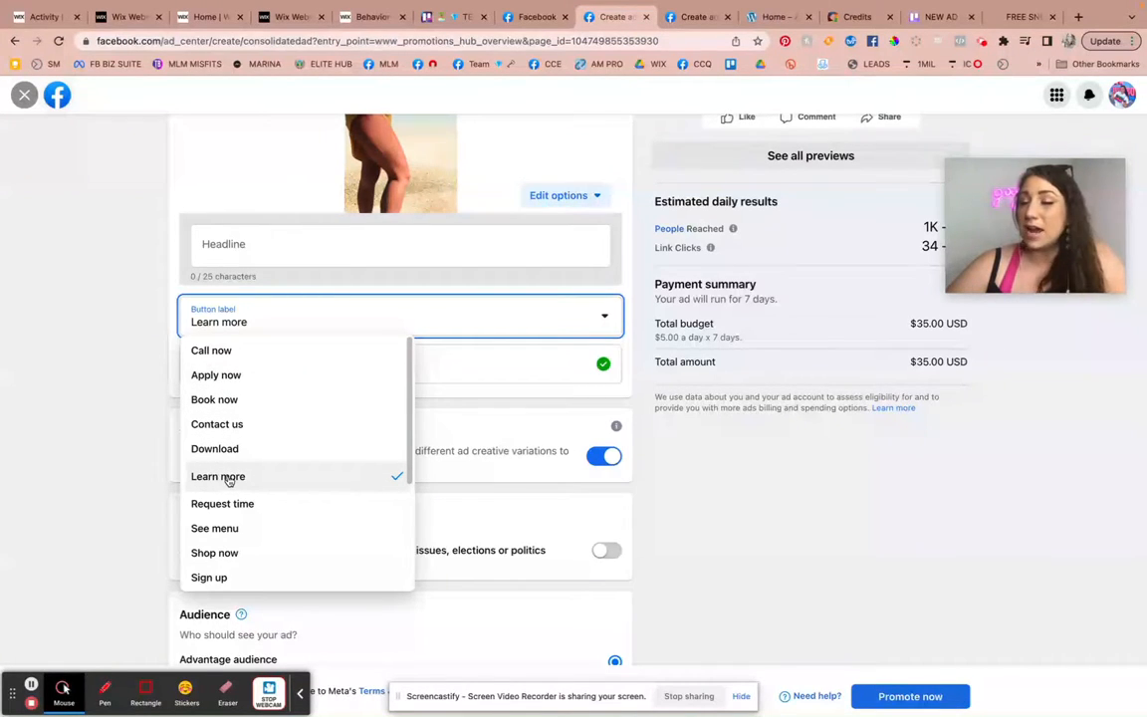
click(156, 394)
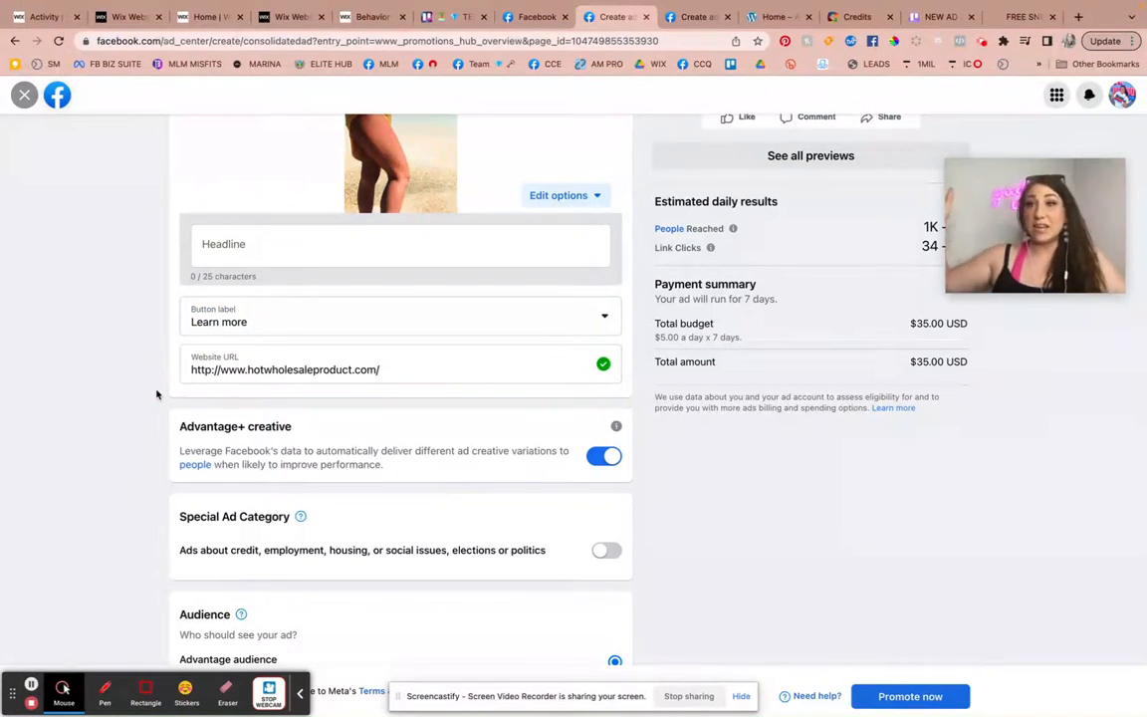
click(311, 330)
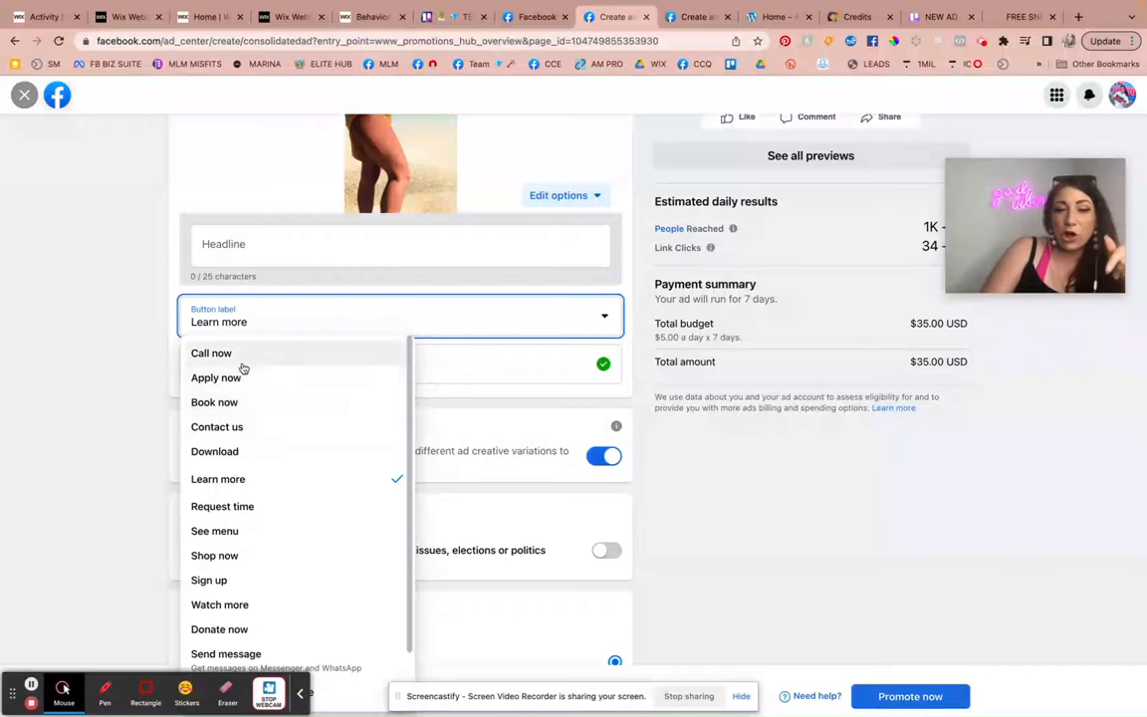
click(140, 428)
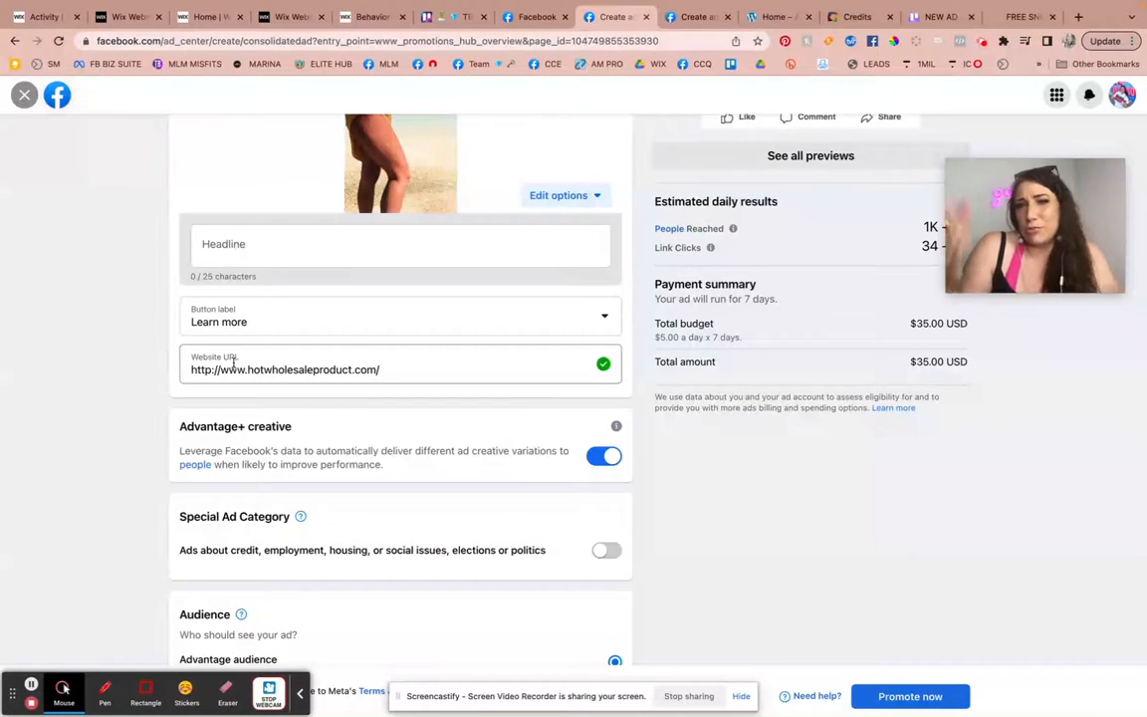
Examine the ad's special category, audience, duration, daily budget, placement and pixel settings.
scroll(264, 443, down, 2)
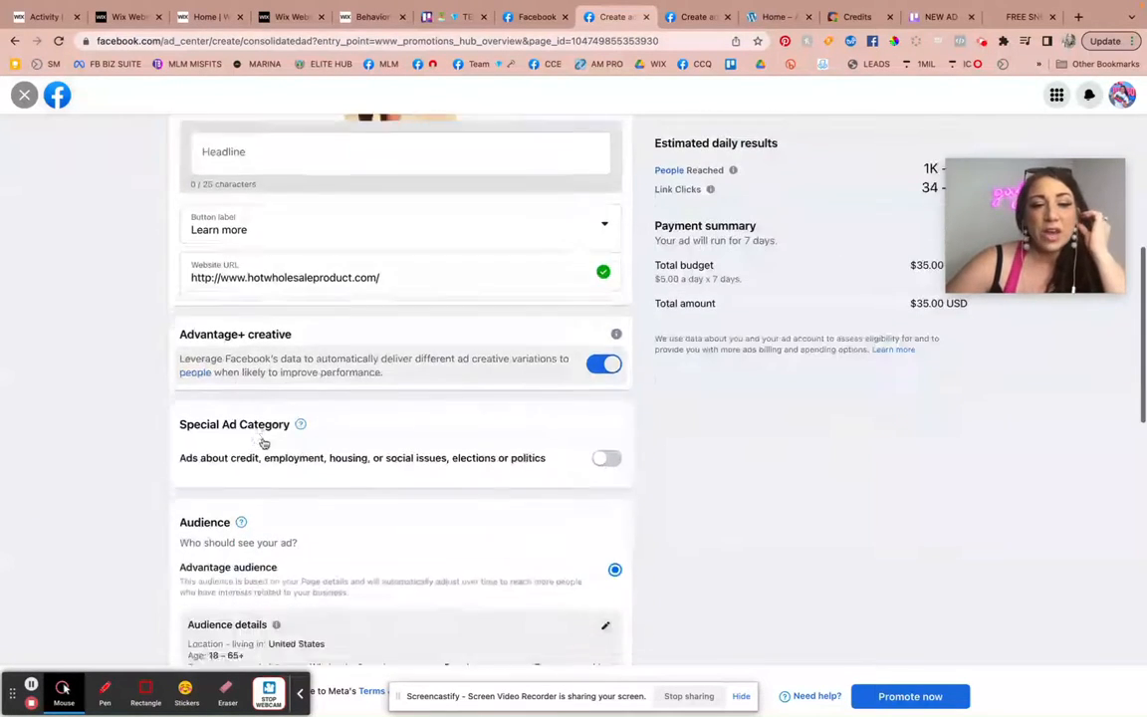
scroll(264, 443, down, 2)
scroll(502, 280, down, 1)
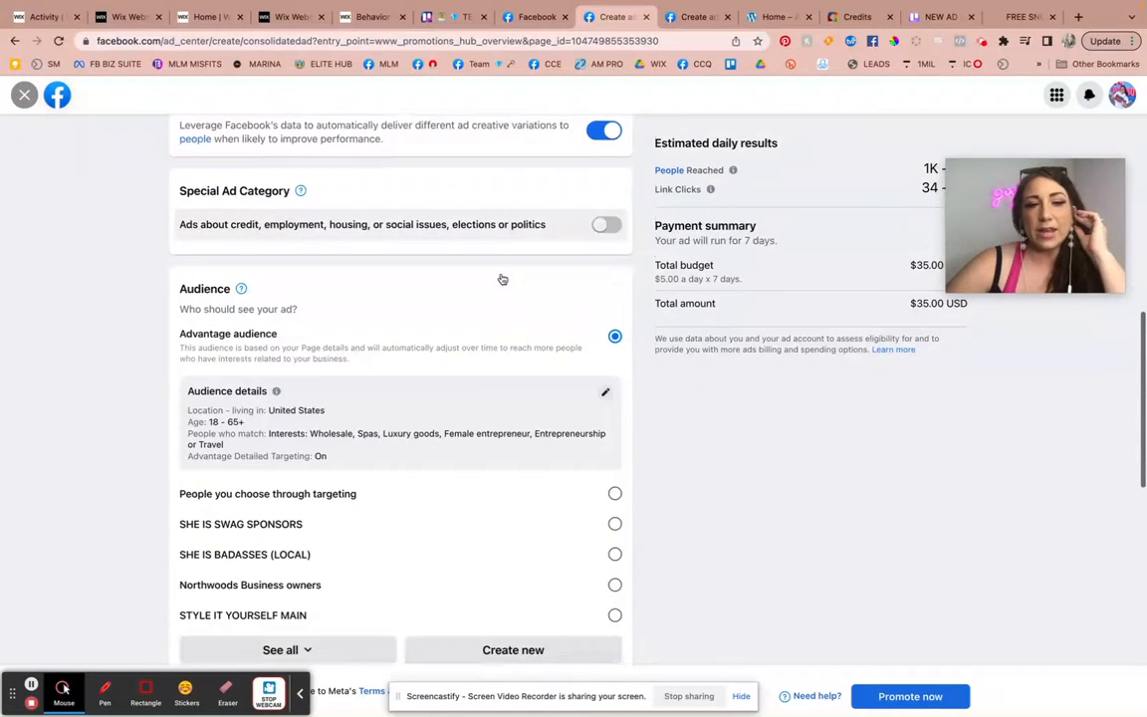
scroll(503, 279, down, 1)
scroll(583, 473, down, 4)
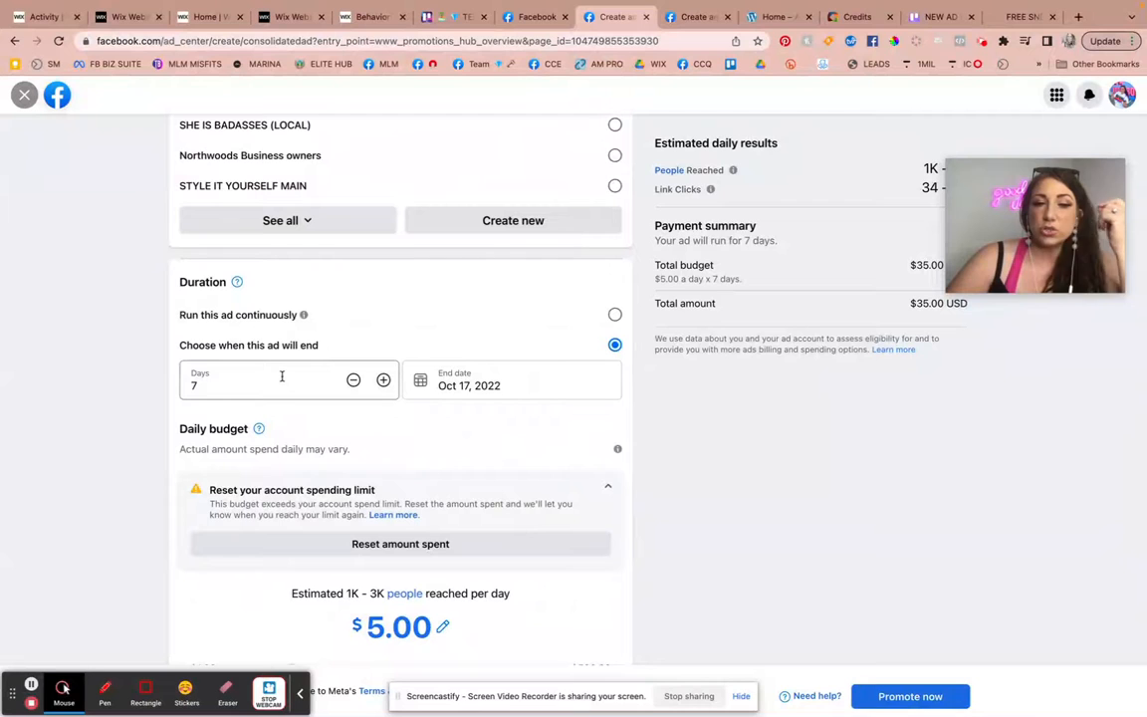
scroll(528, 398, down, 1)
scroll(471, 340, down, 3)
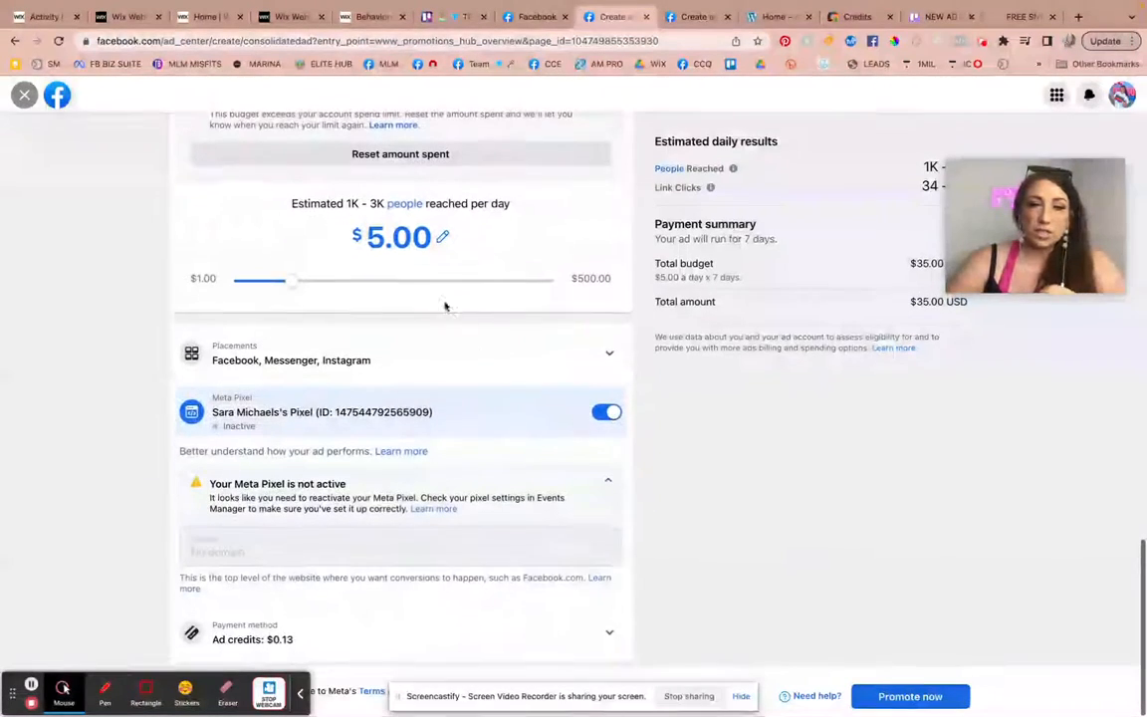
scroll(529, 295, up, 3)
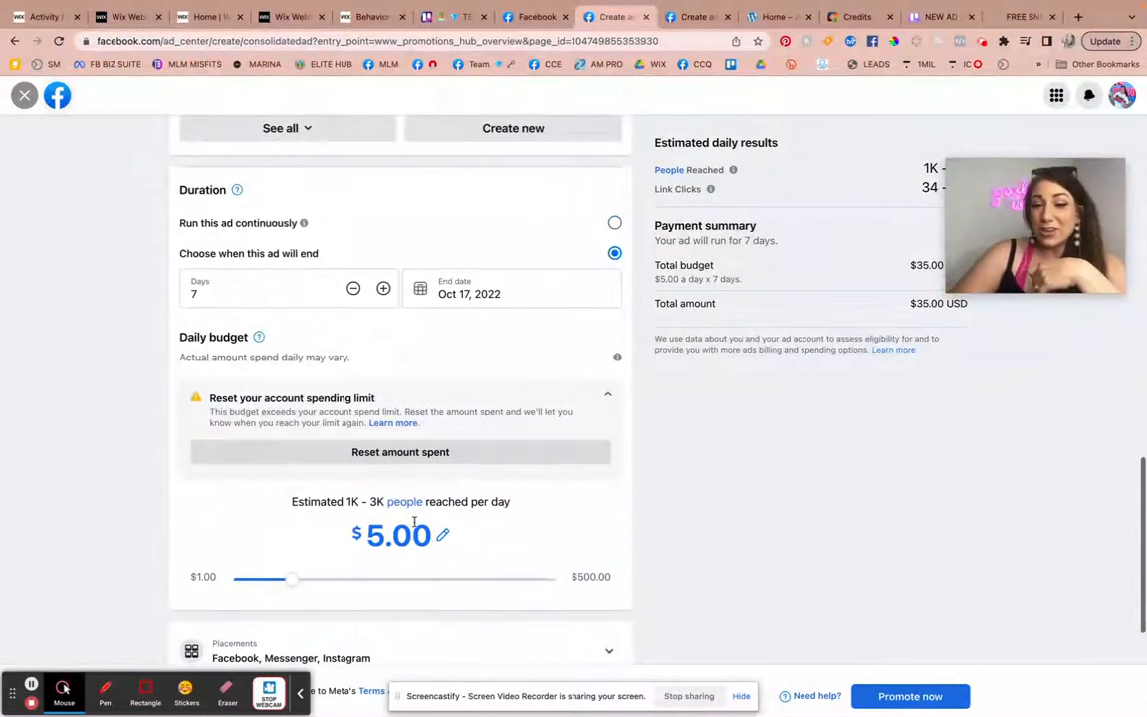
scroll(822, 338, up, 2)
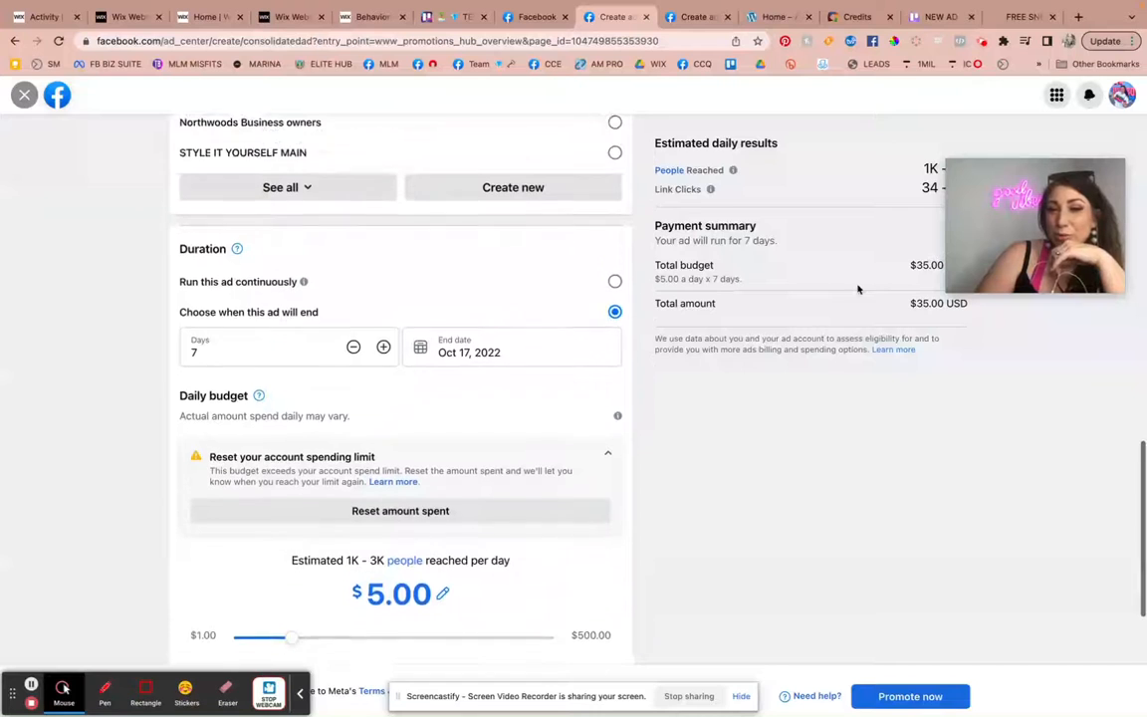
Set the ad's daily budget to $1.00.
scroll(883, 337, down, 3)
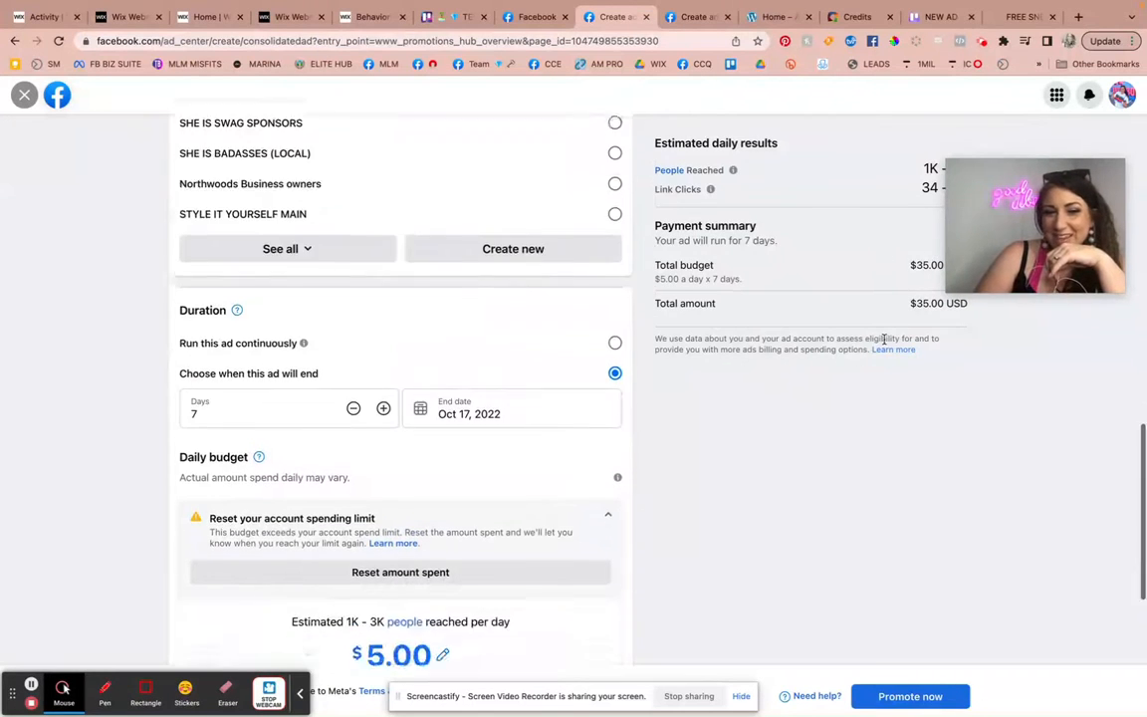
click(444, 421)
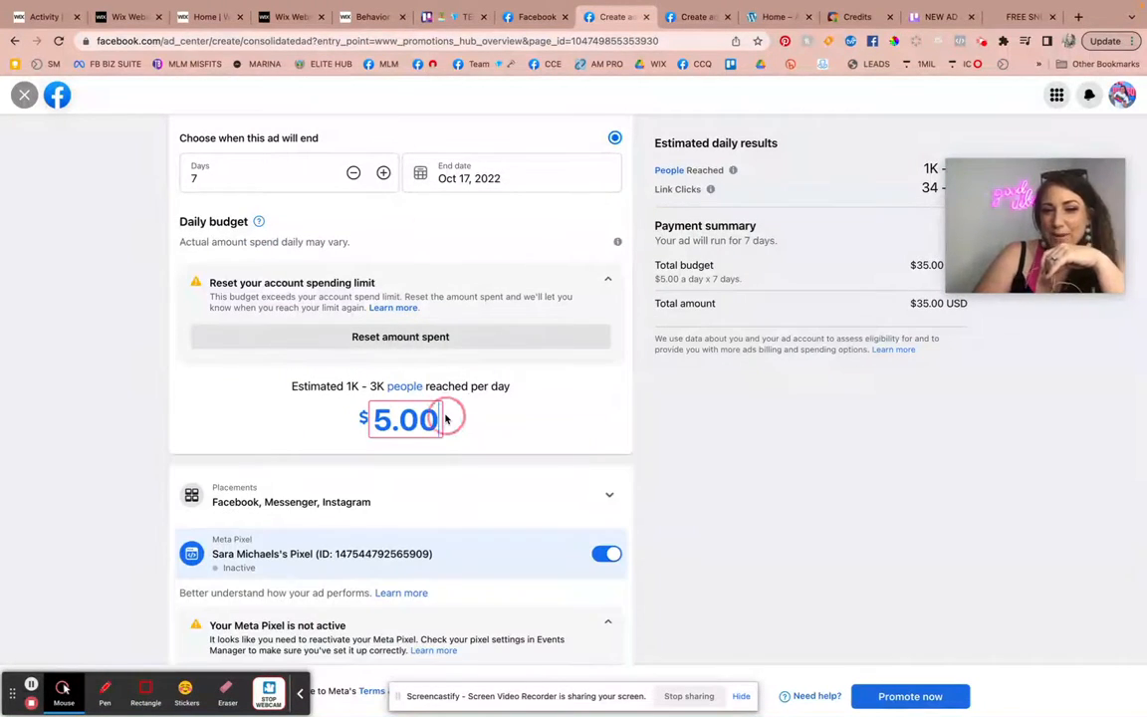
key(BackSpace)
key(BackSpace)
key(BackSpace)
key(BackSpace)
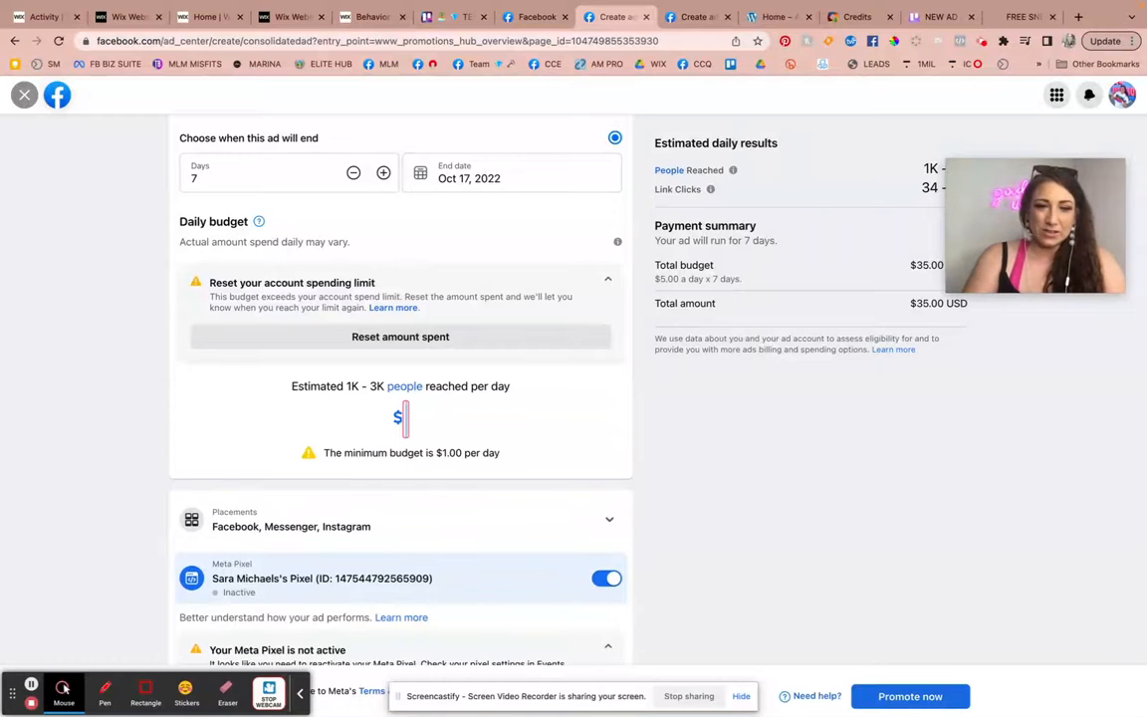
Extend the ad's duration to 12 days, ending Oct 22, 2022.
click(383, 173)
click(383, 173)
click(384, 173)
click(384, 174)
click(383, 173)
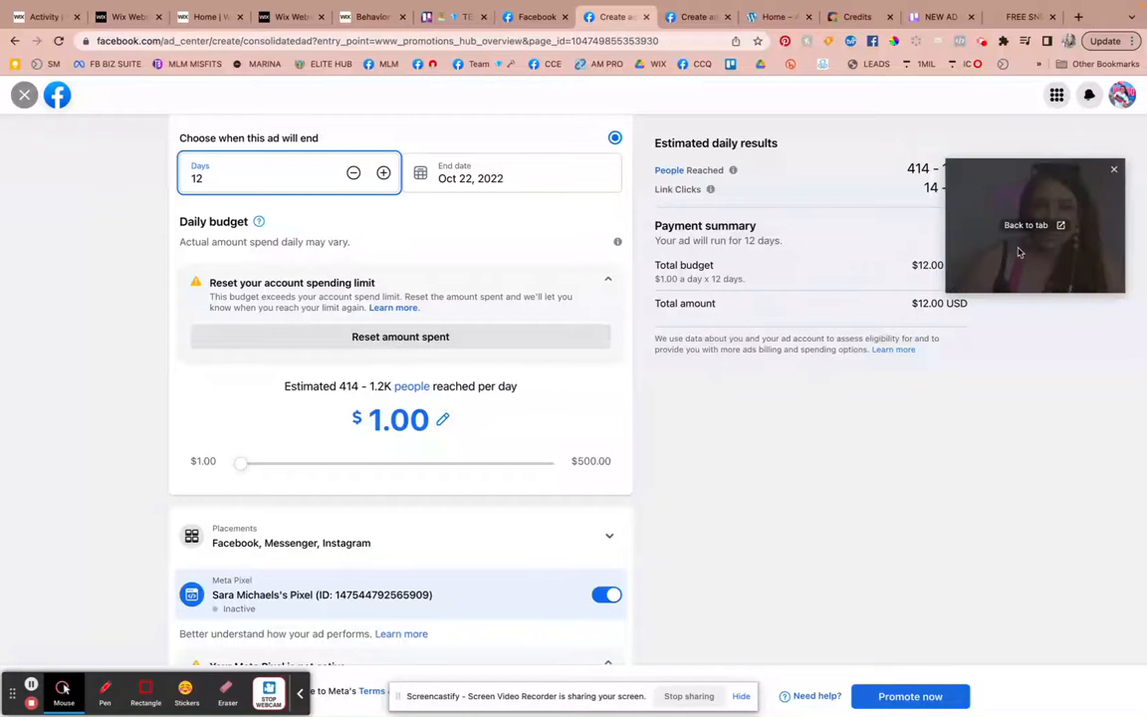
drag(1075, 241, 1075, 408)
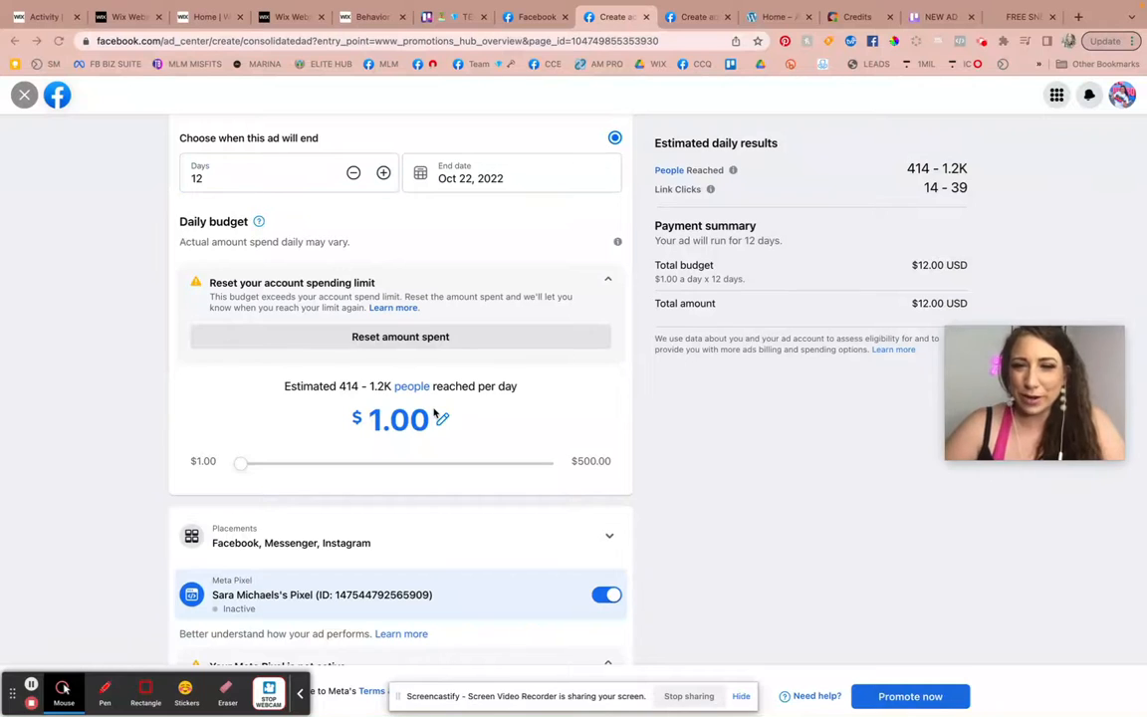
click(552, 434)
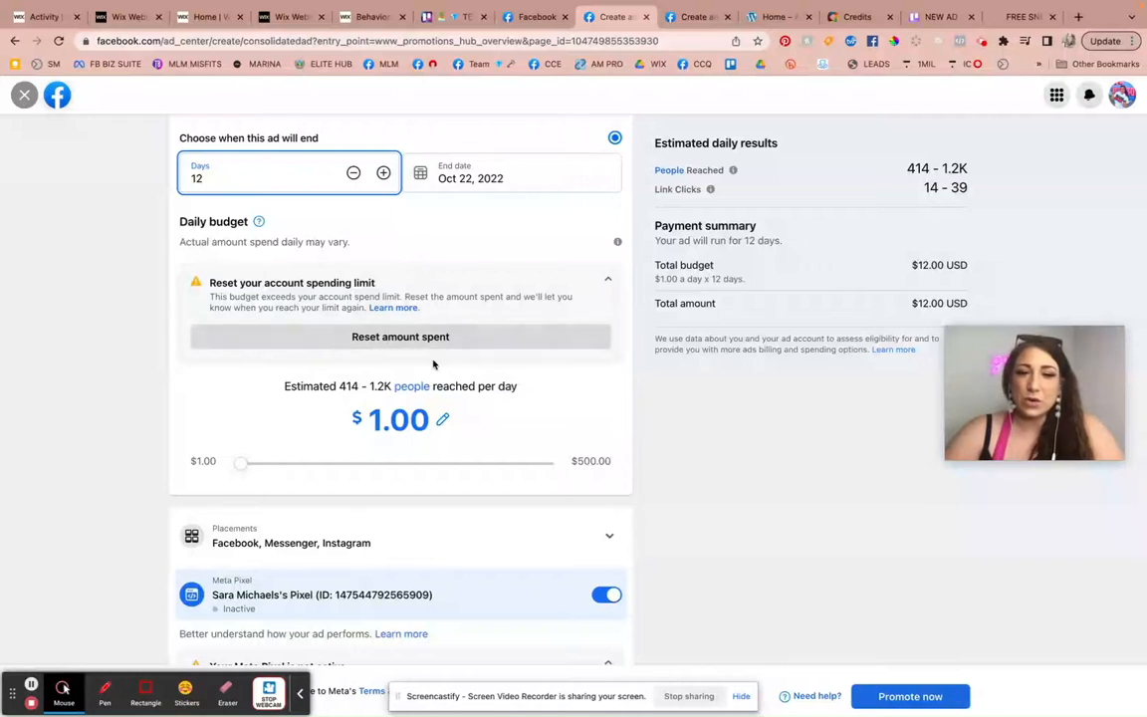
Set the ad's daily budget to $5.00 and check the estimated daily people reached.
scroll(415, 356, up, 8)
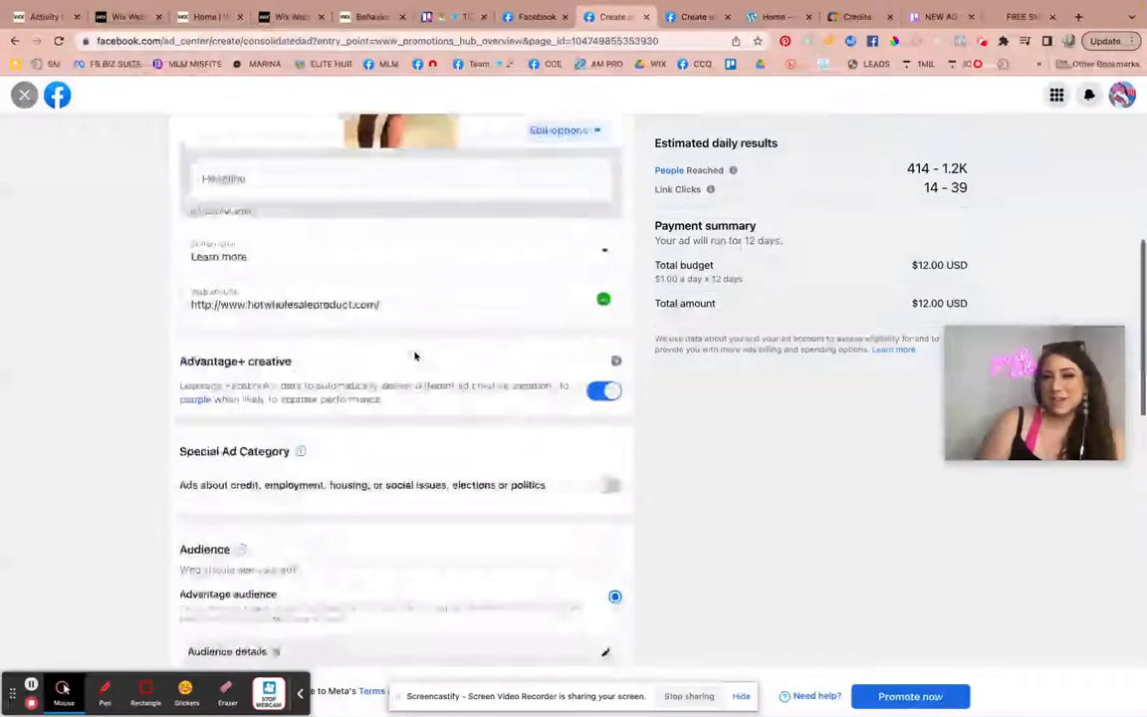
scroll(415, 357, down, 6)
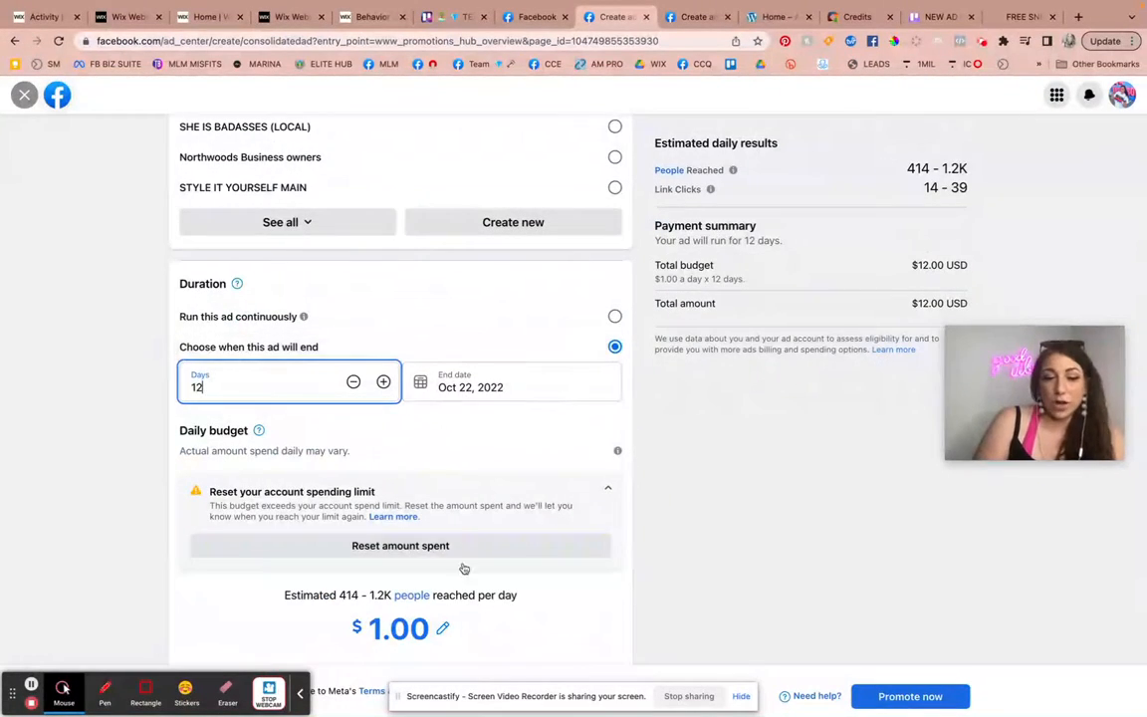
click(442, 628)
key(BackSpace)
key(BackSpace)
key(BackSpace)
key(BackSpace)
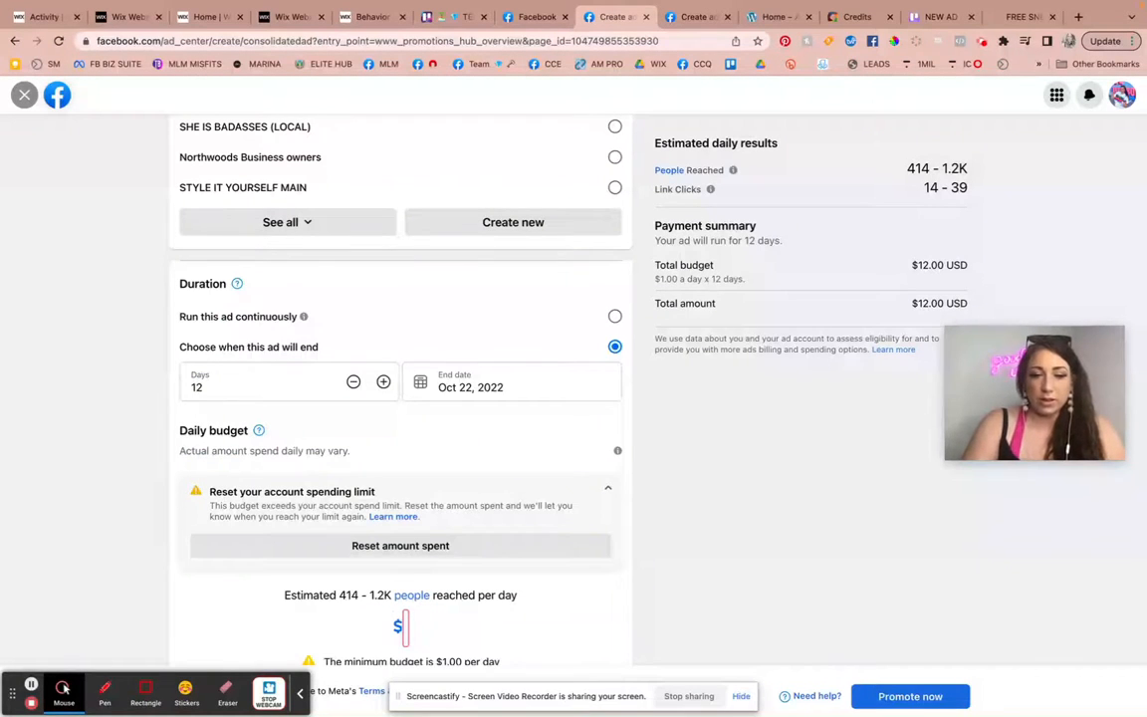
text(5.00)
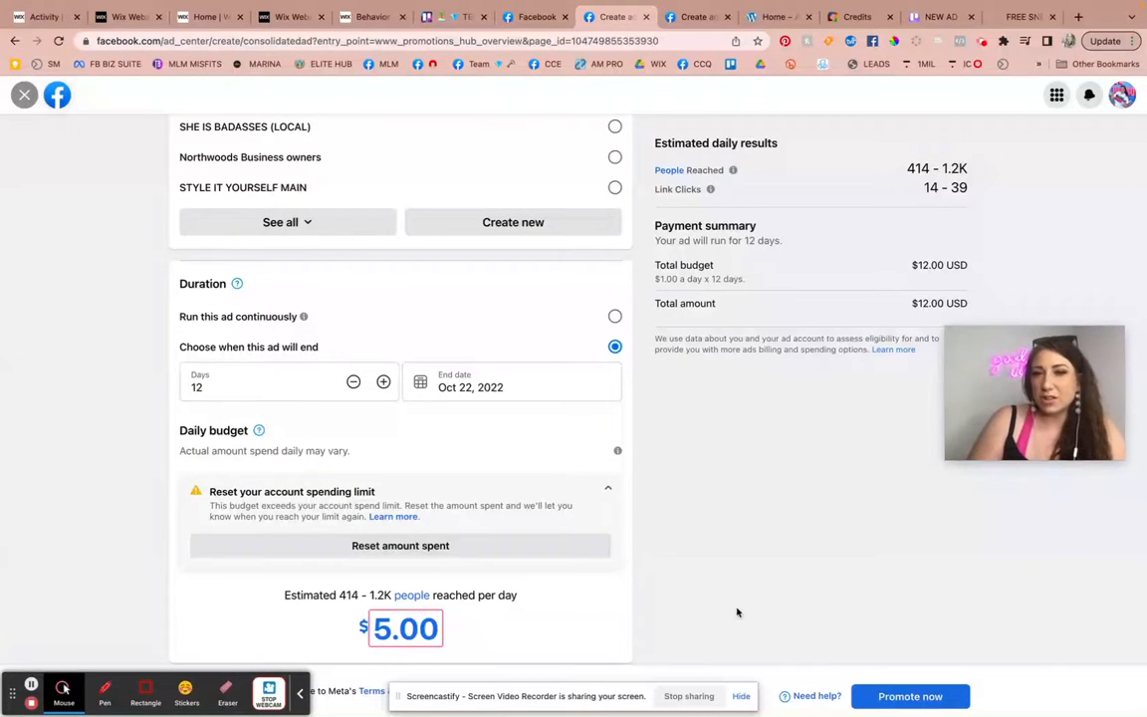
click(737, 609)
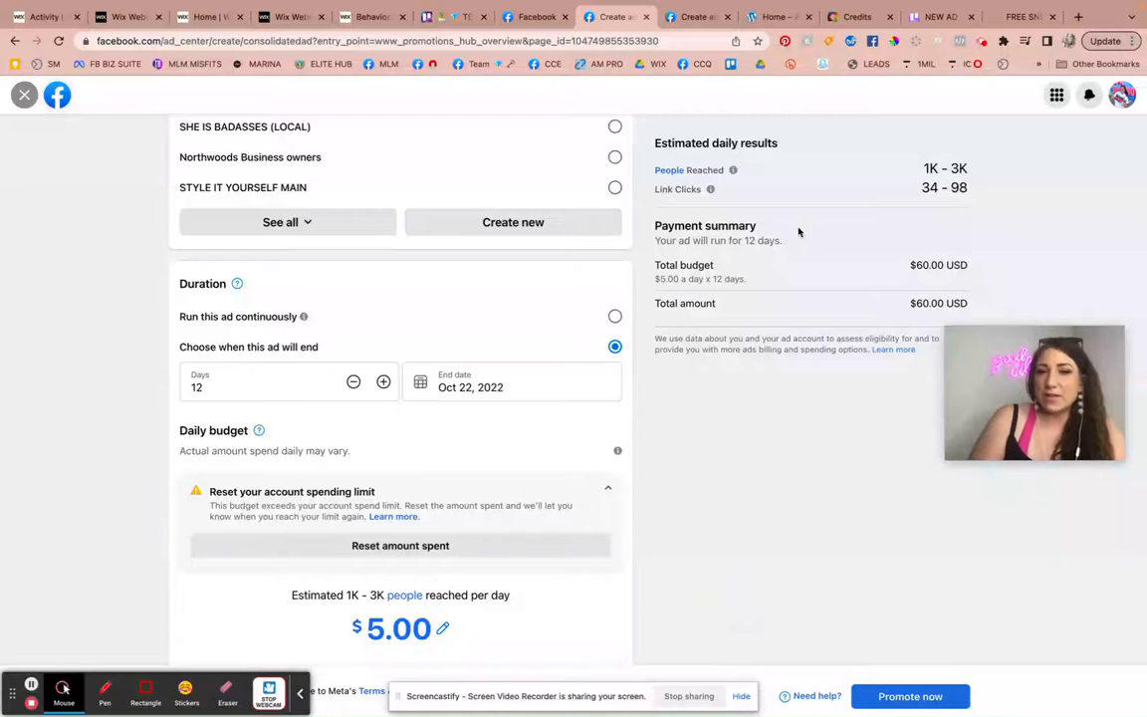
drag(926, 166, 1010, 164)
click(1013, 171)
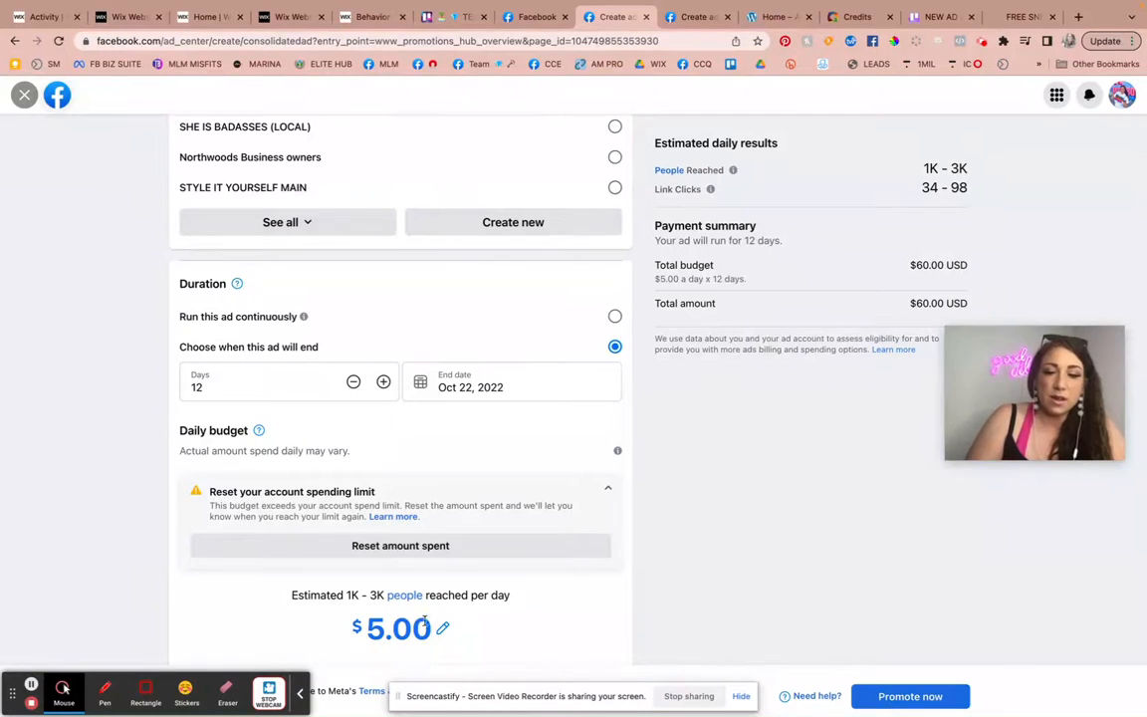
Set the ad's daily budget to $10.00 and check the estimated daily results.
click(439, 625)
key(BackSpace)
key(BackSpace)
key(BackSpace)
key(BackSpace)
text(10.00)
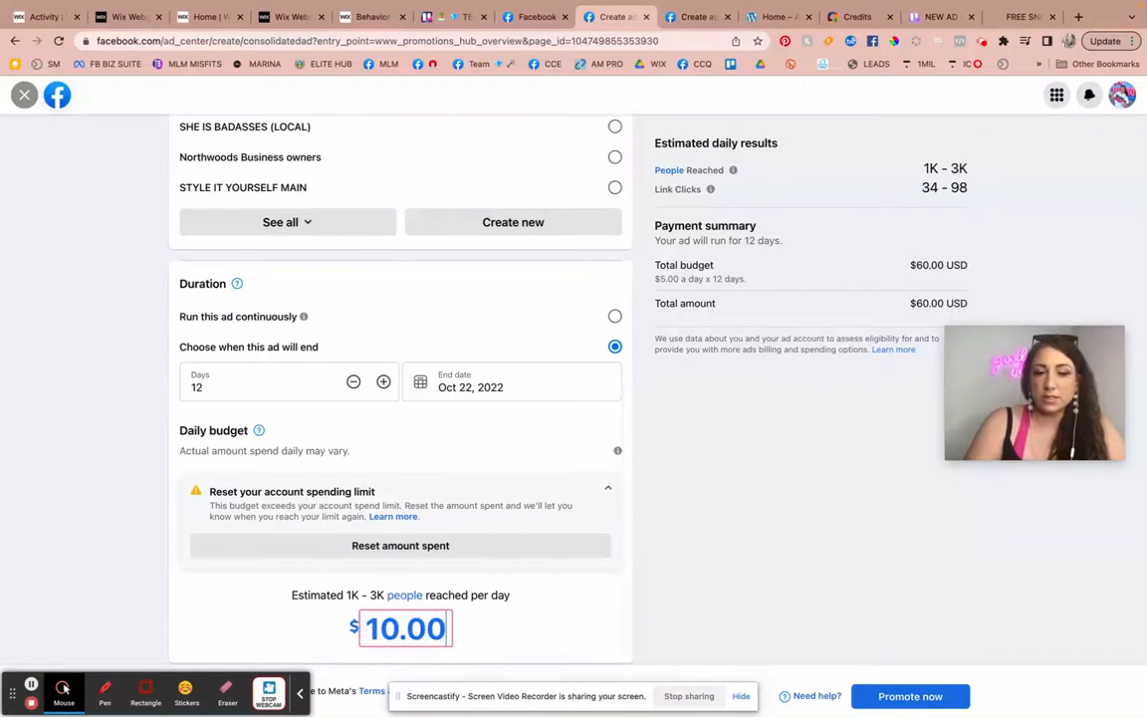
click(808, 597)
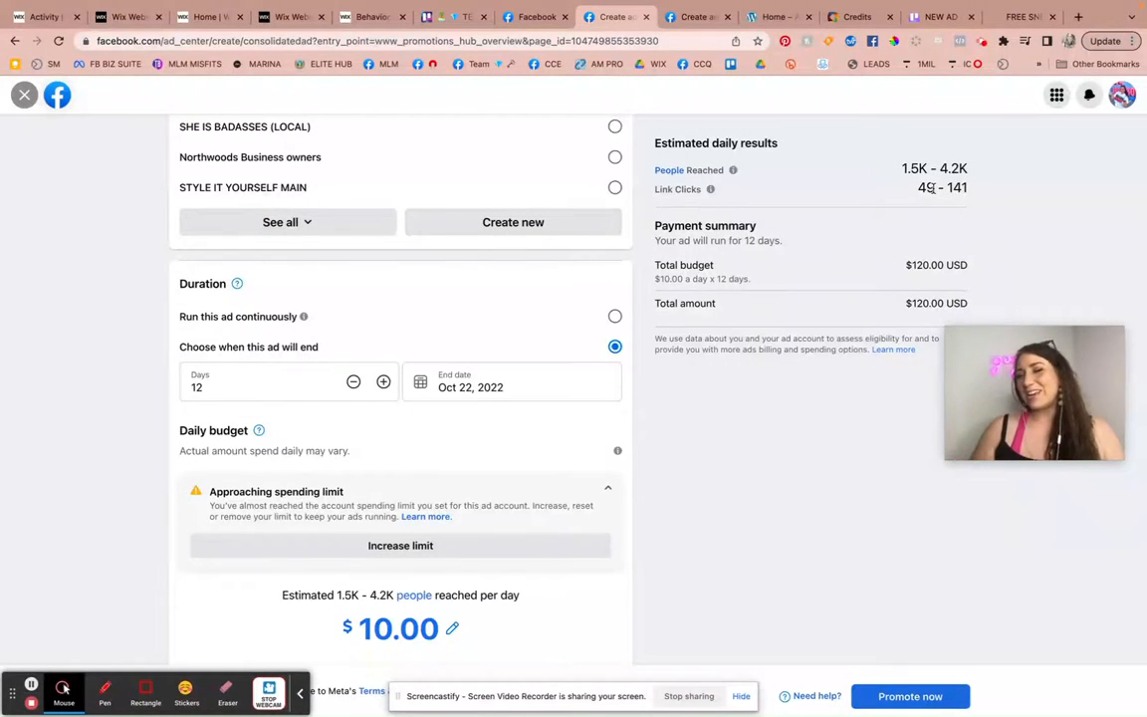
scroll(745, 499, down, 5)
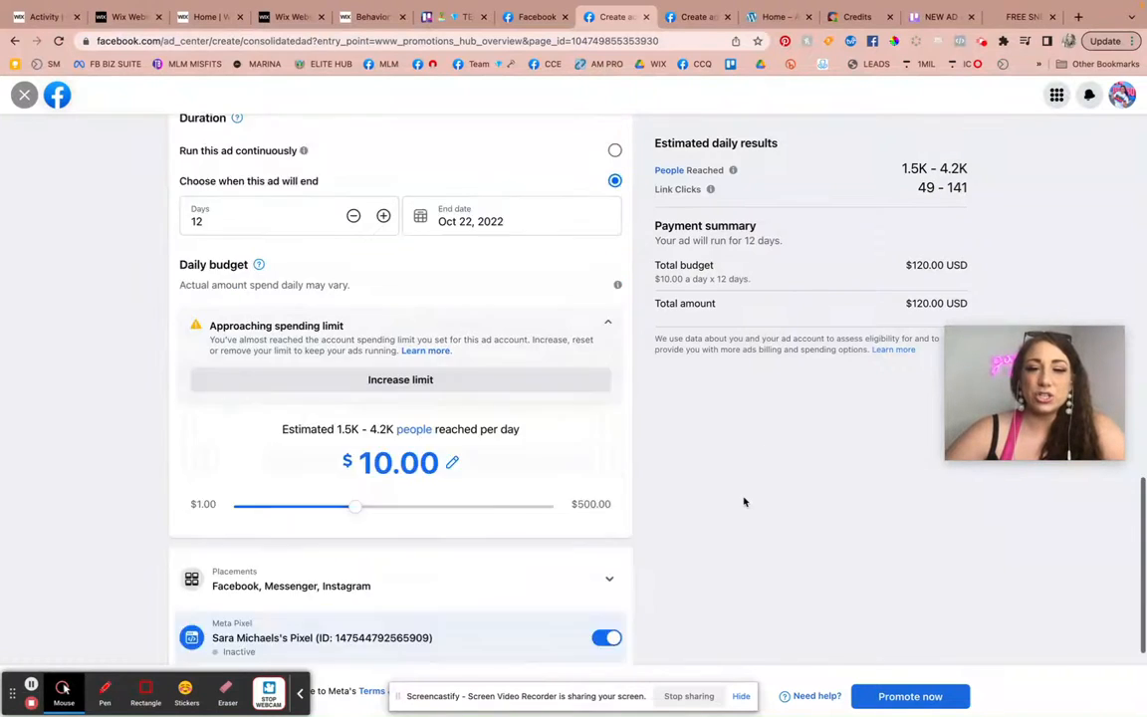
scroll(744, 500, up, 8)
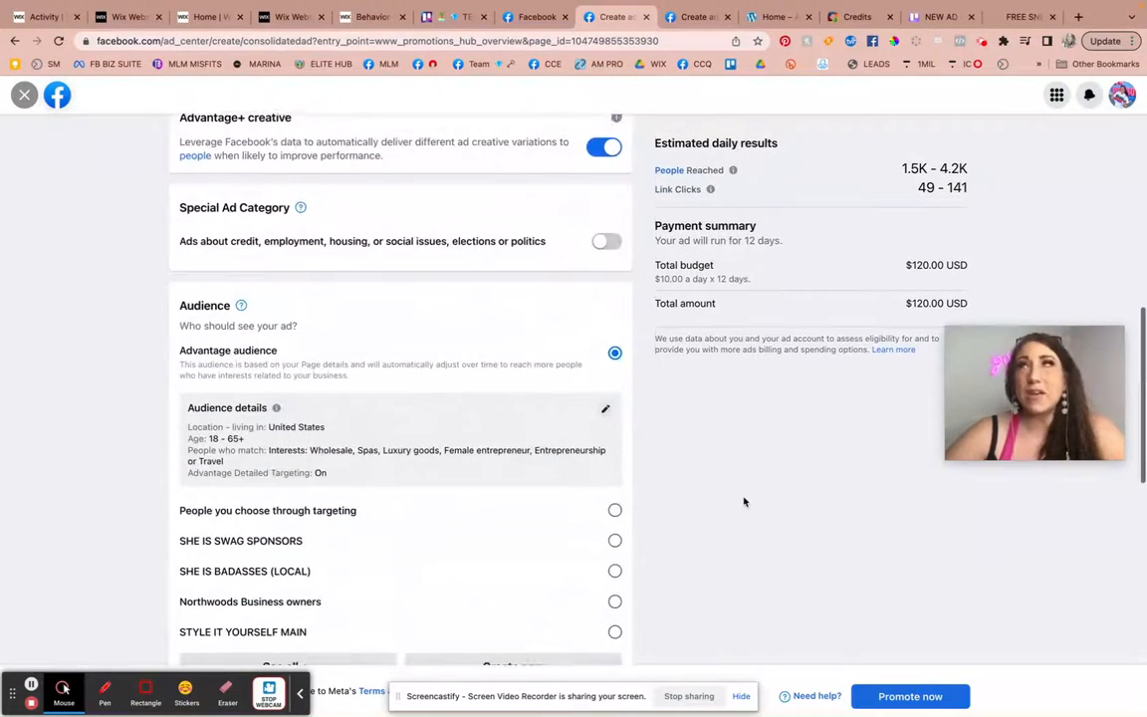